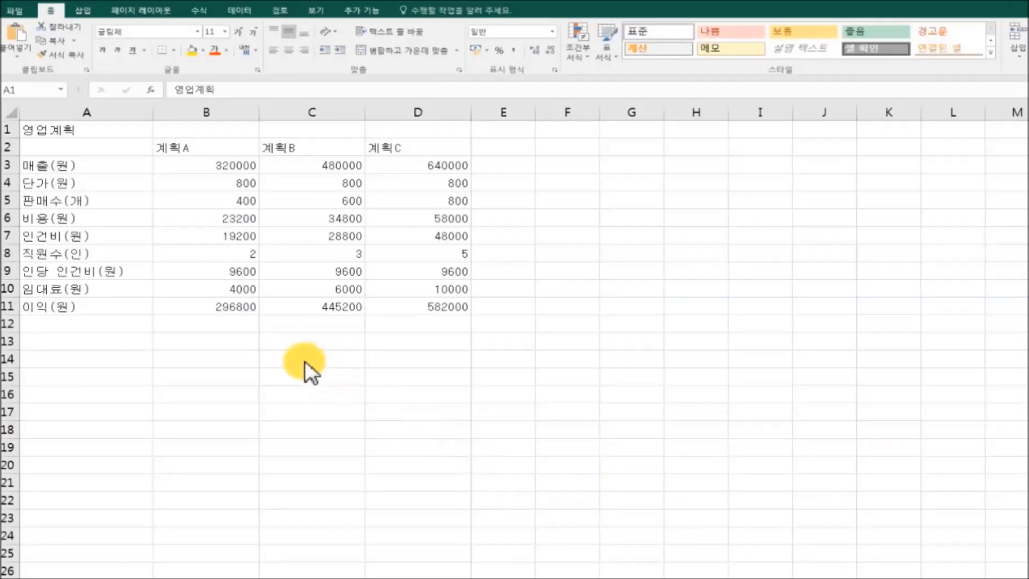
Set the font of the whole worksheet to 맑은 고딕.
left_click(44, 131)
left_click_drag(41, 131, 398, 308)
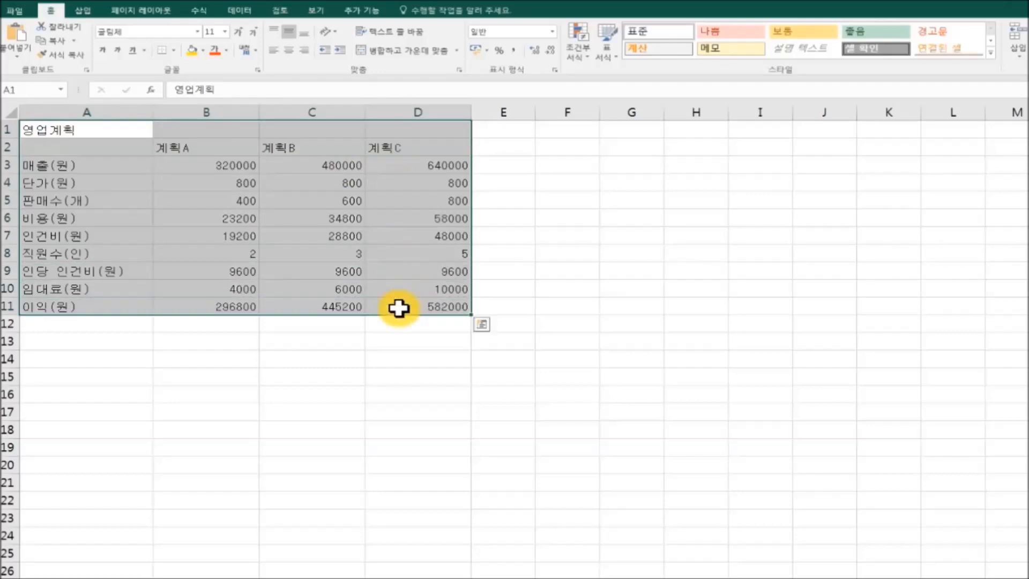
left_click(115, 128)
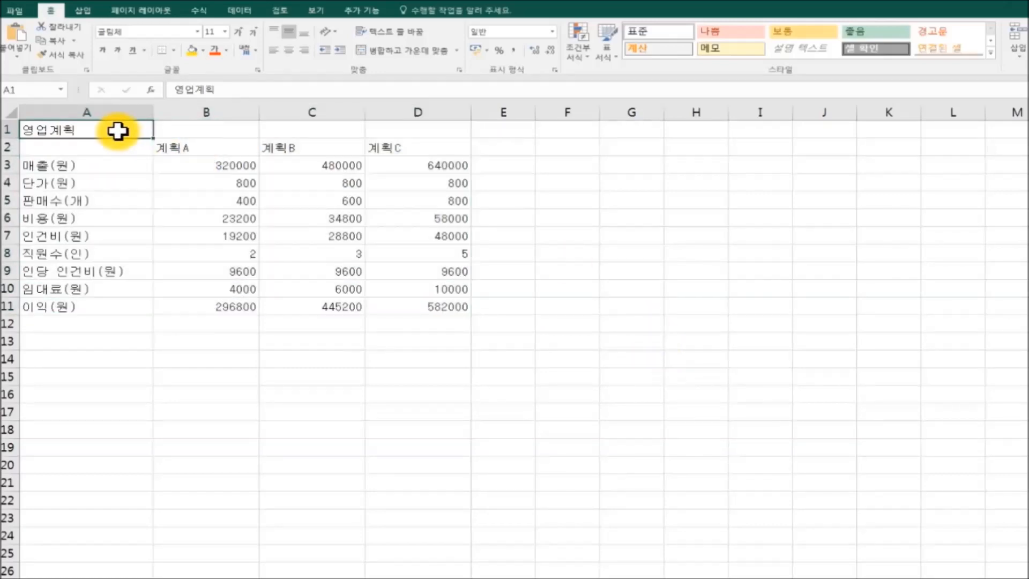
left_click(11, 111)
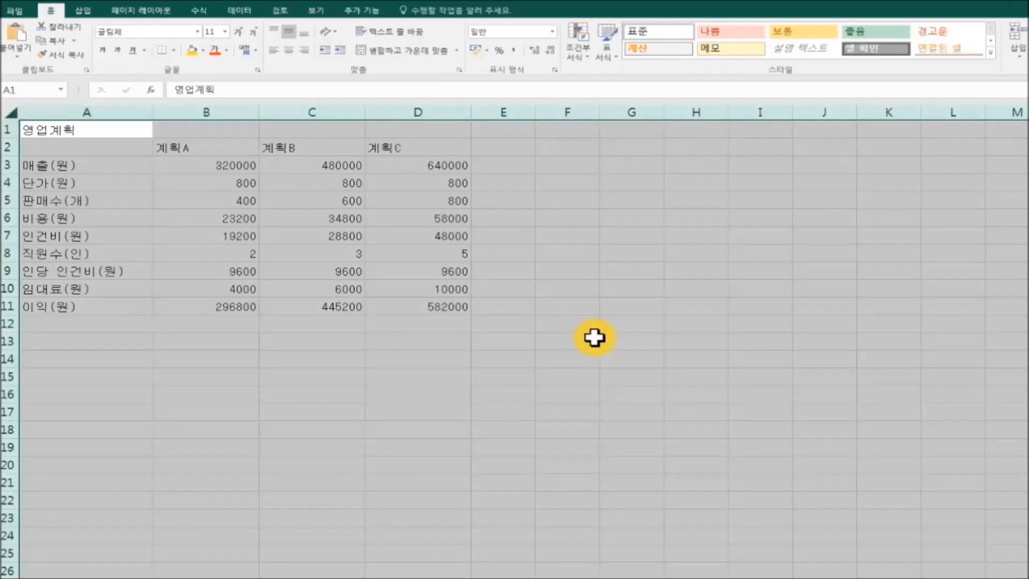
left_click(199, 32)
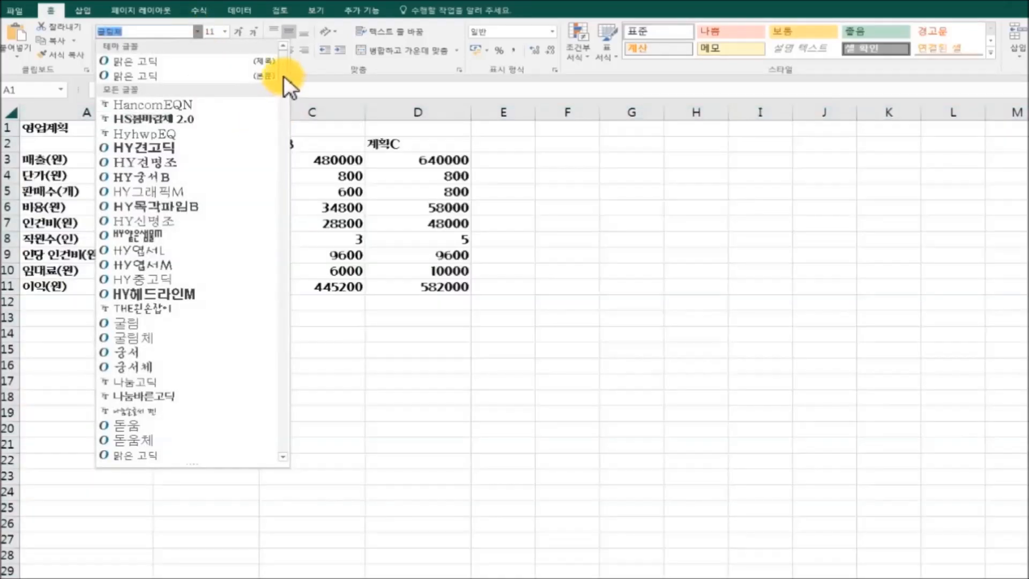
left_click(234, 75)
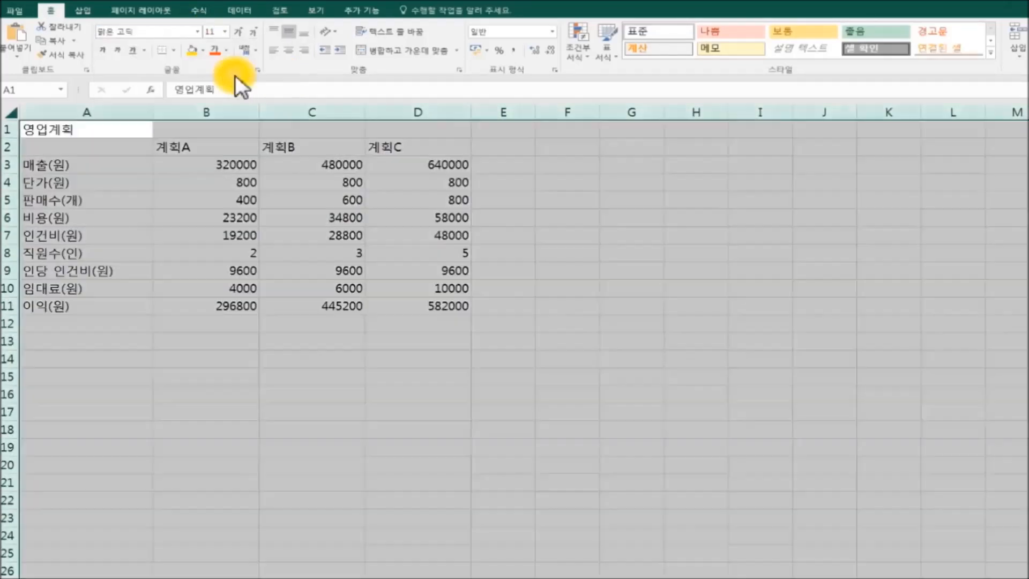
left_click(673, 270)
Change the font of the plan headers 계획A to 계획C in B2:D2 to Arial, and check the fonts of A1 and B2.
left_click(194, 147)
left_click_drag(194, 148, 367, 147)
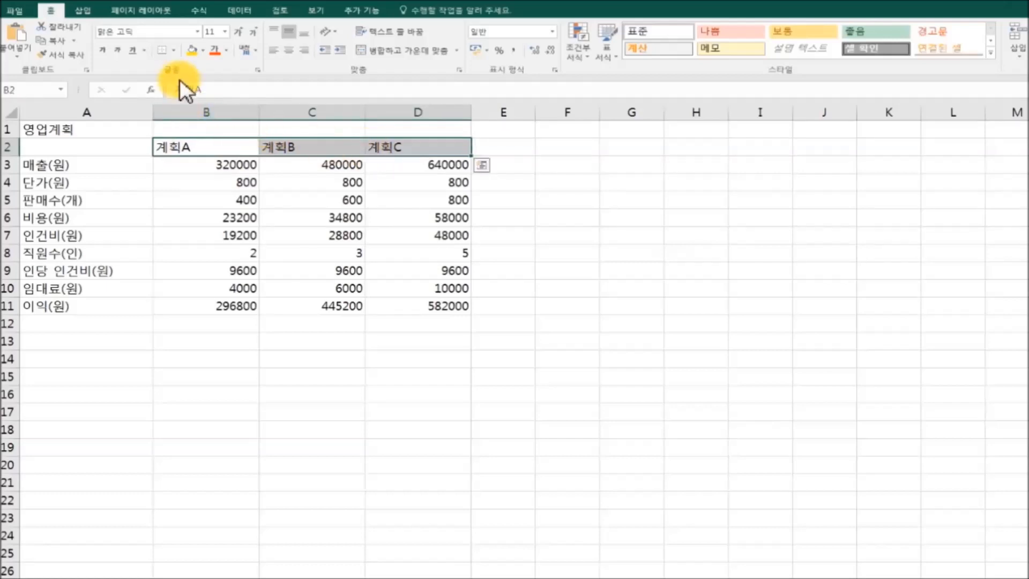
left_click(198, 32)
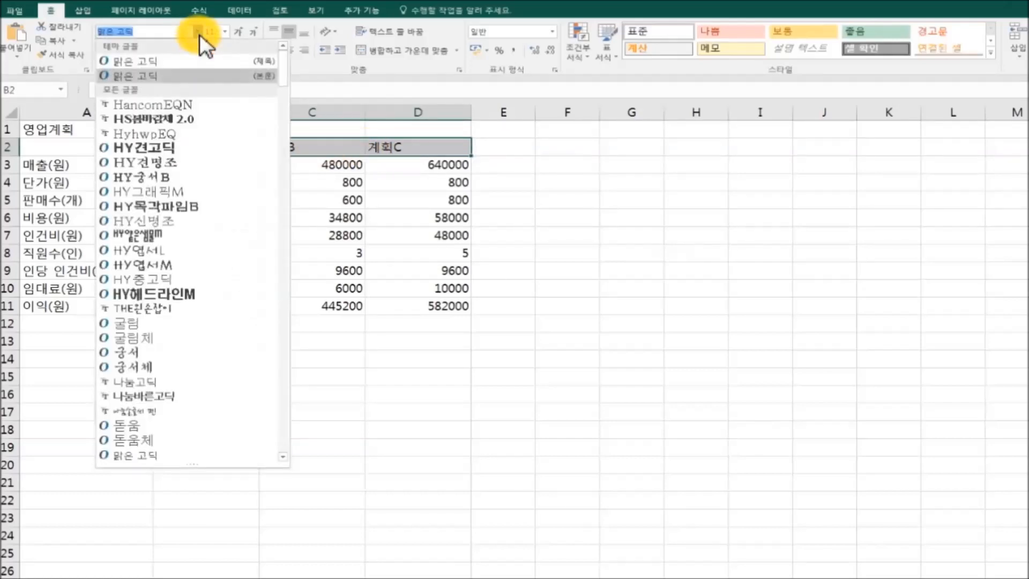
left_click_drag(286, 72, 281, 150)
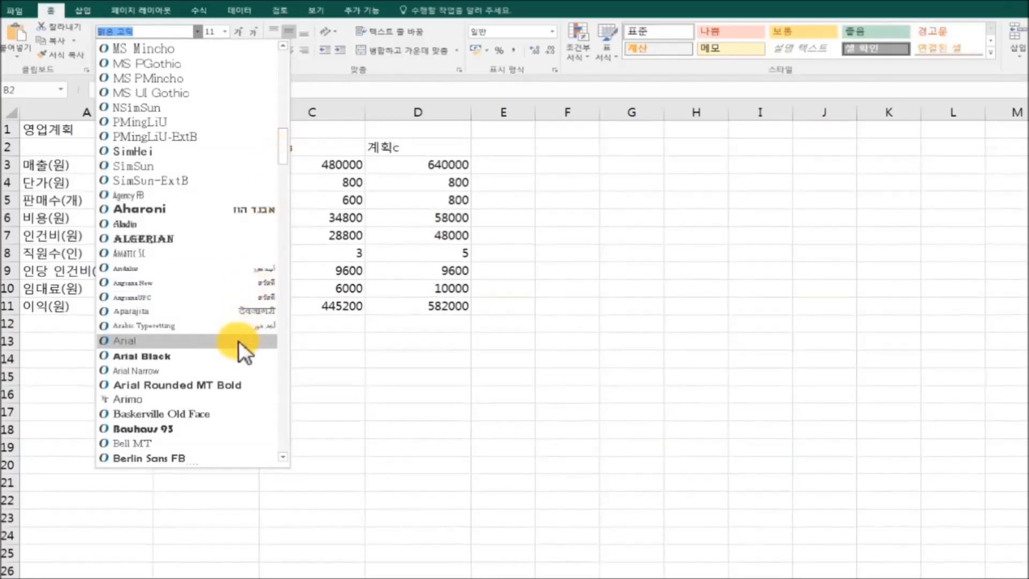
left_click(236, 341)
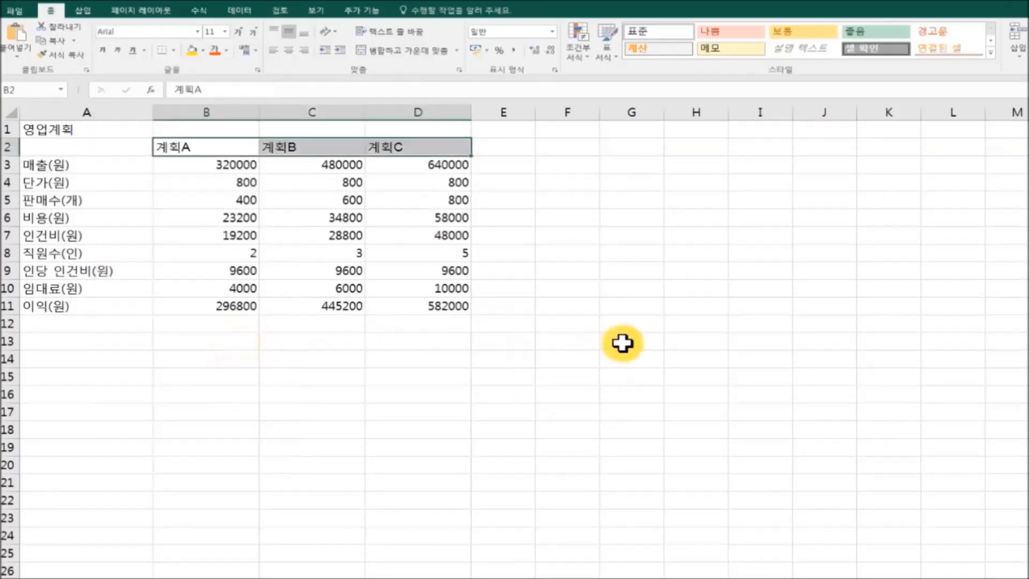
left_click(667, 324)
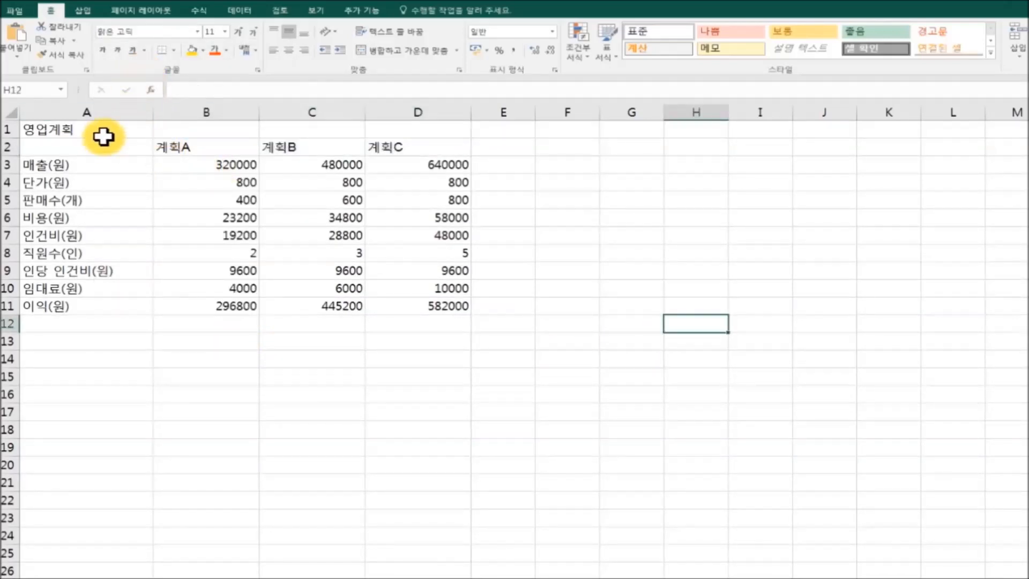
left_click(105, 133)
left_click(198, 154)
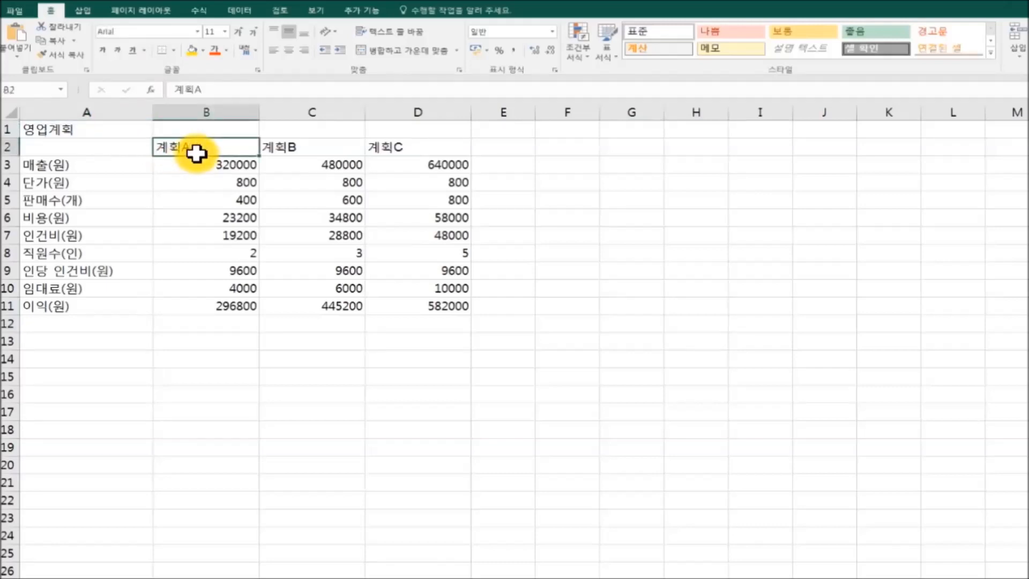
left_click(723, 274)
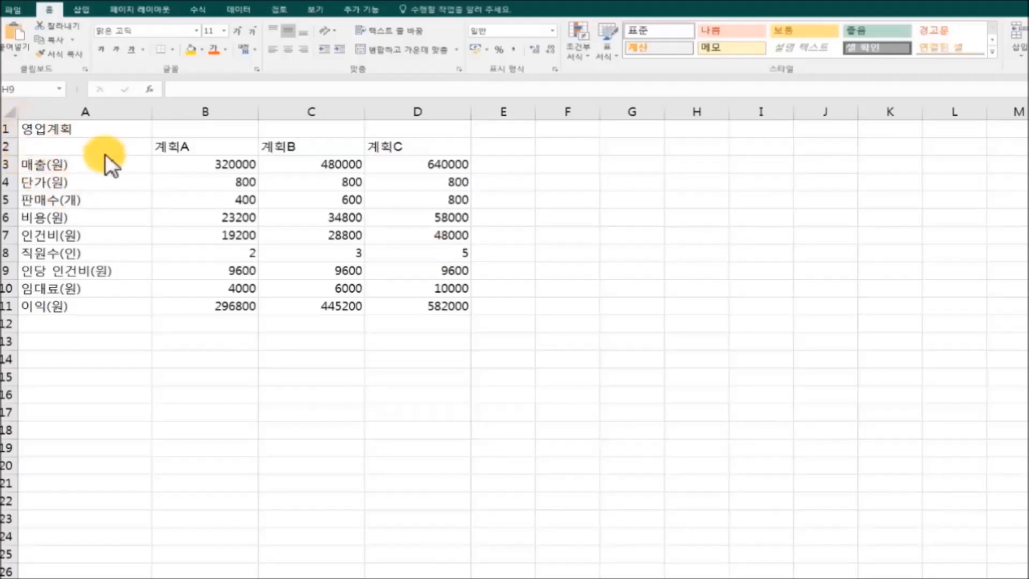
Make row 3 (매출) slightly taller than the other rows.
left_click(8, 154)
left_click_drag(8, 155, 8, 155)
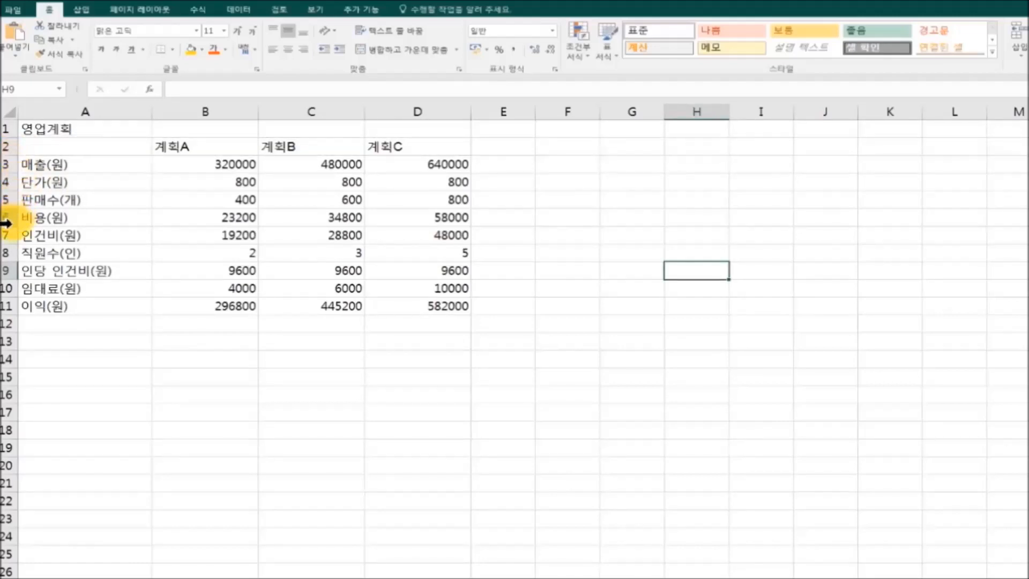
left_click_drag(12, 225, 11, 224)
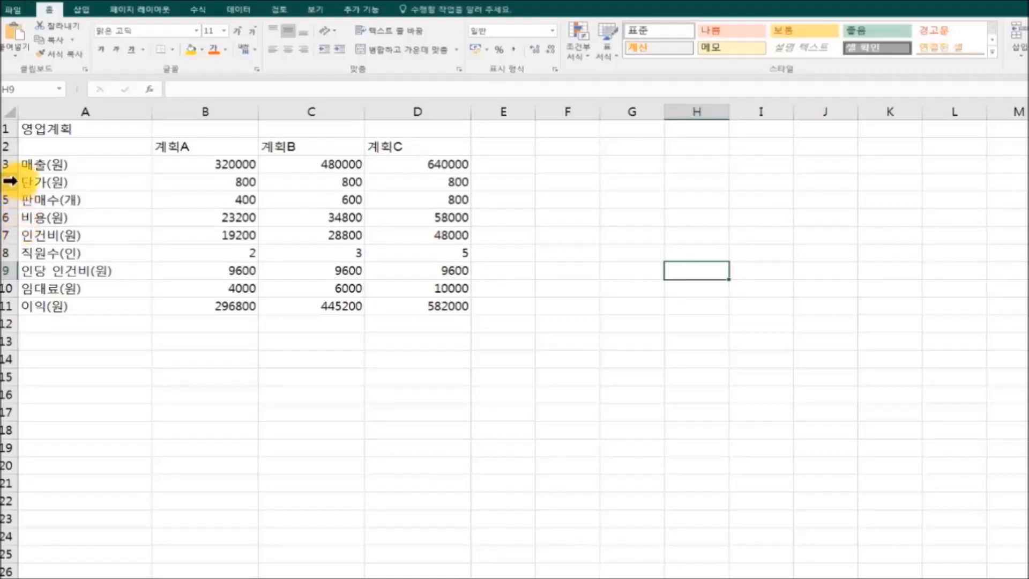
left_click_drag(9, 171, 9, 178)
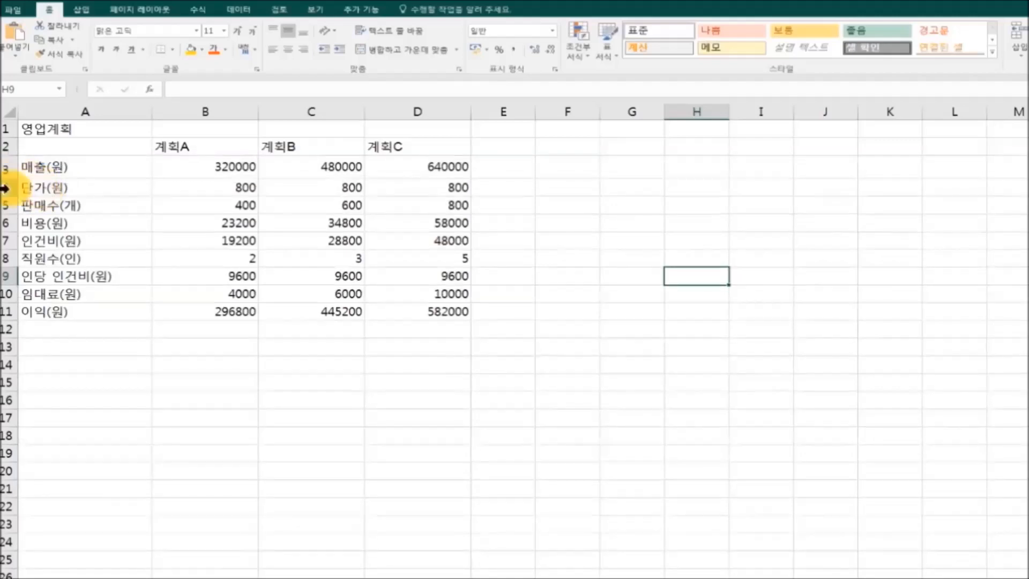
Set the height of rows 1 to 11 uniformly to 18 and check the row heights.
left_click(9, 129)
left_click_drag(10, 129, 5, 322)
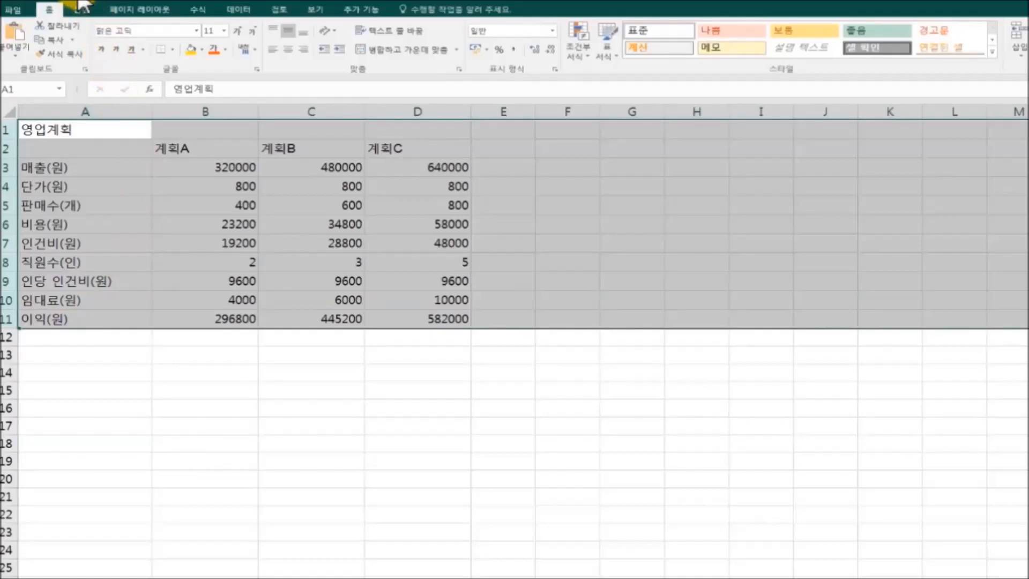
key("ctrl+z")
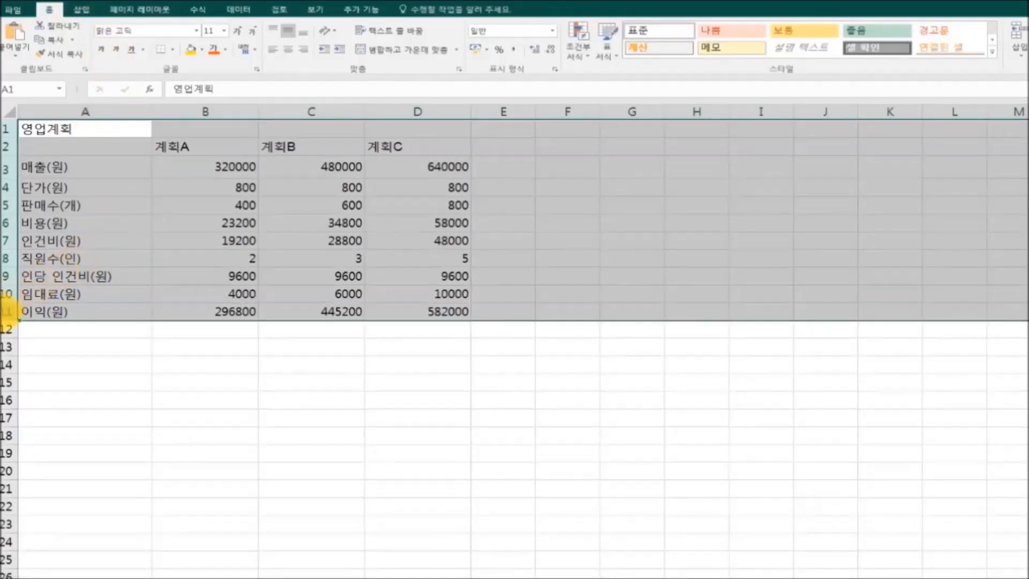
right_click(12, 313)
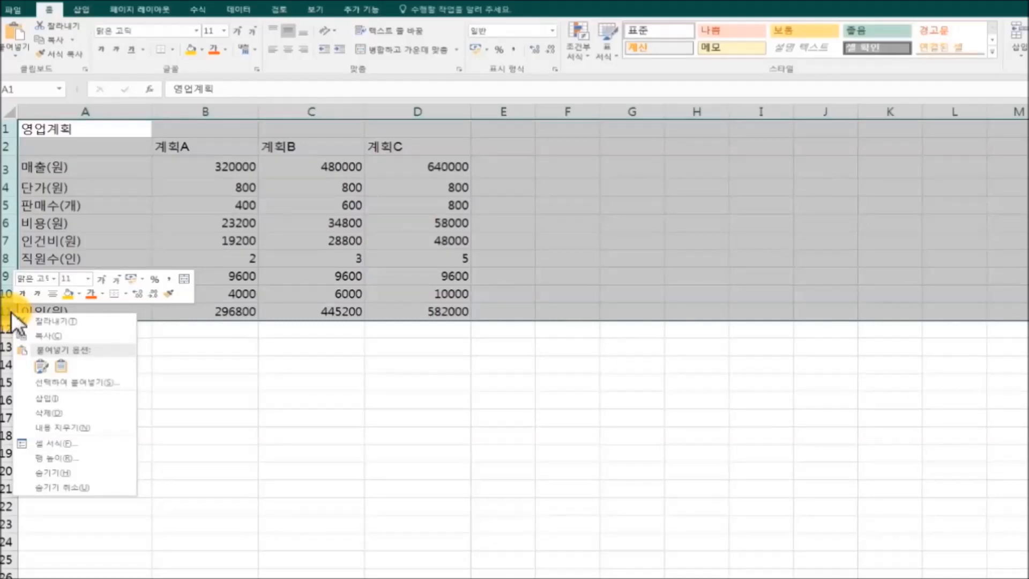
left_click(105, 457)
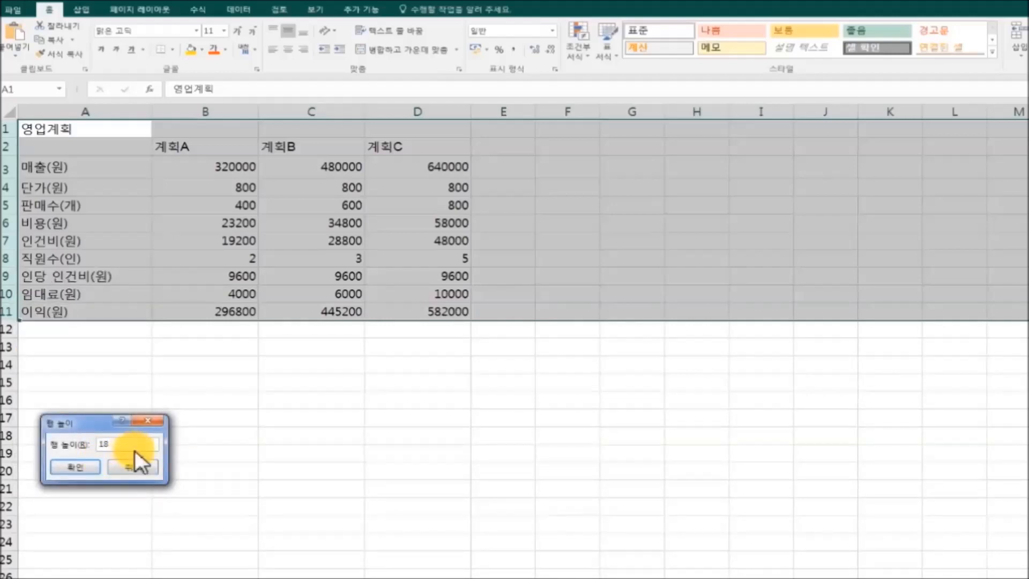
left_click(82, 465)
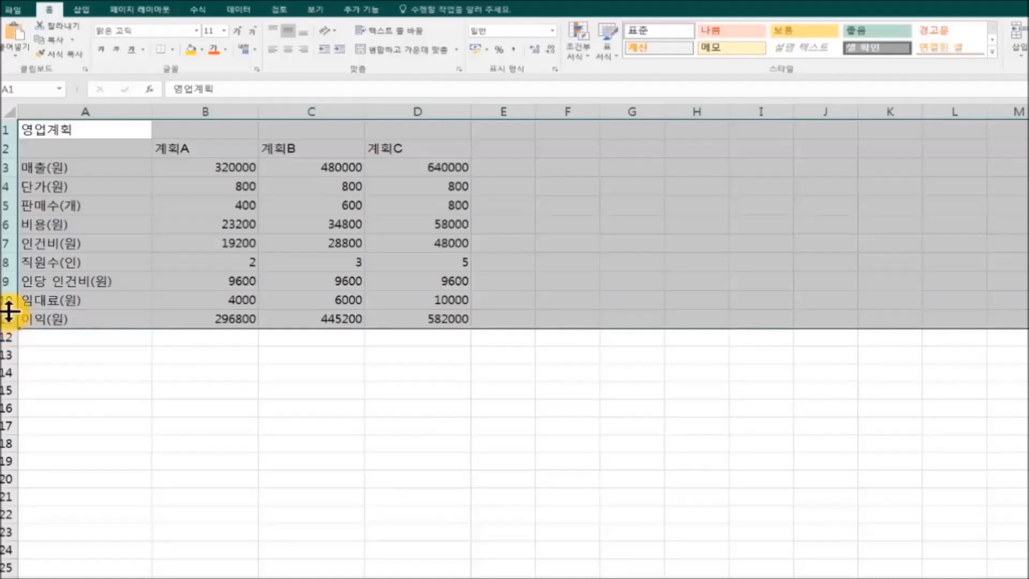
left_click_drag(9, 309, 9, 309)
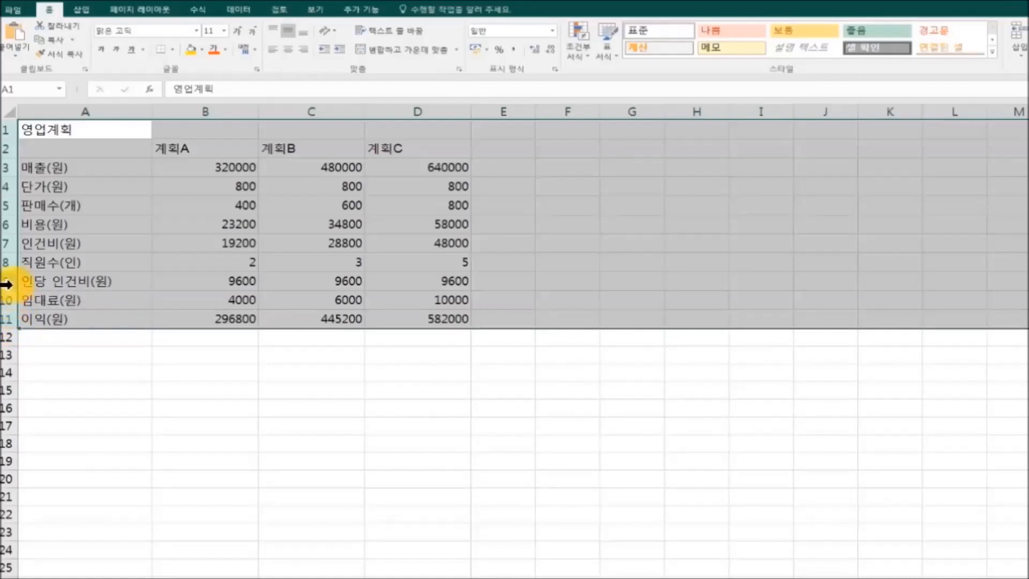
left_click_drag(13, 272, 13, 272)
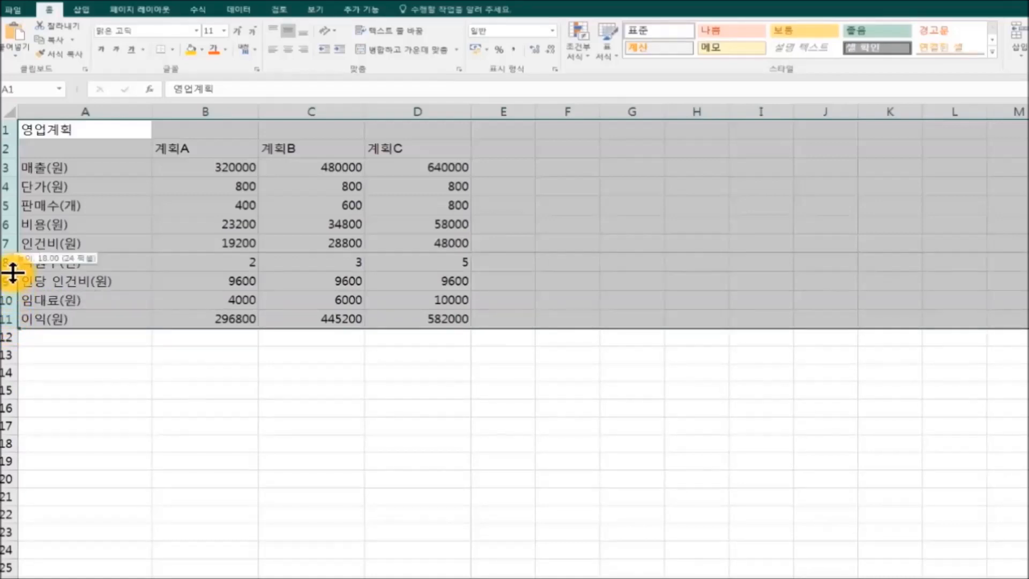
left_click(310, 459)
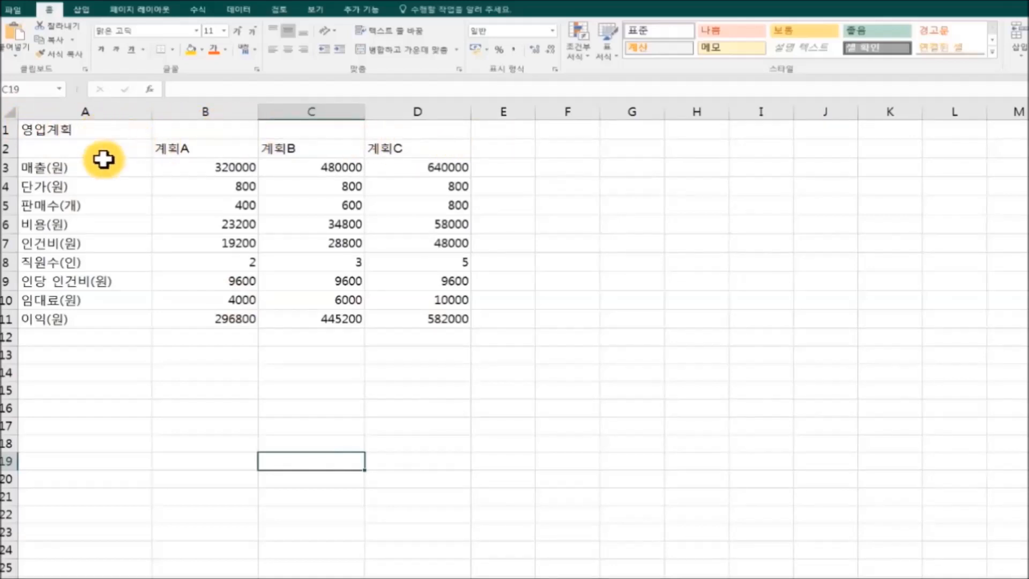
Insert an empty row above the title row 영업계획.
left_click(7, 129)
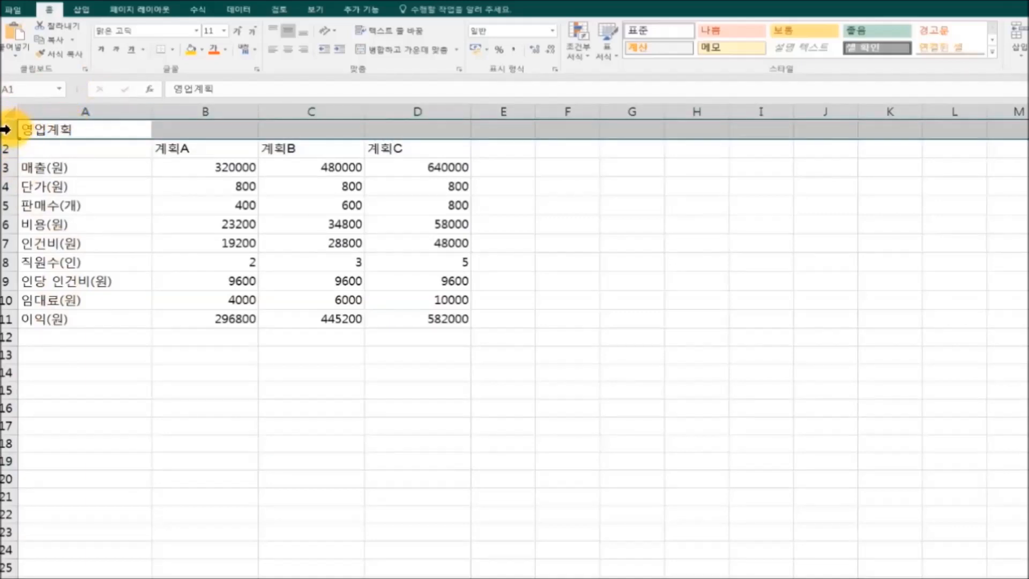
right_click(6, 130)
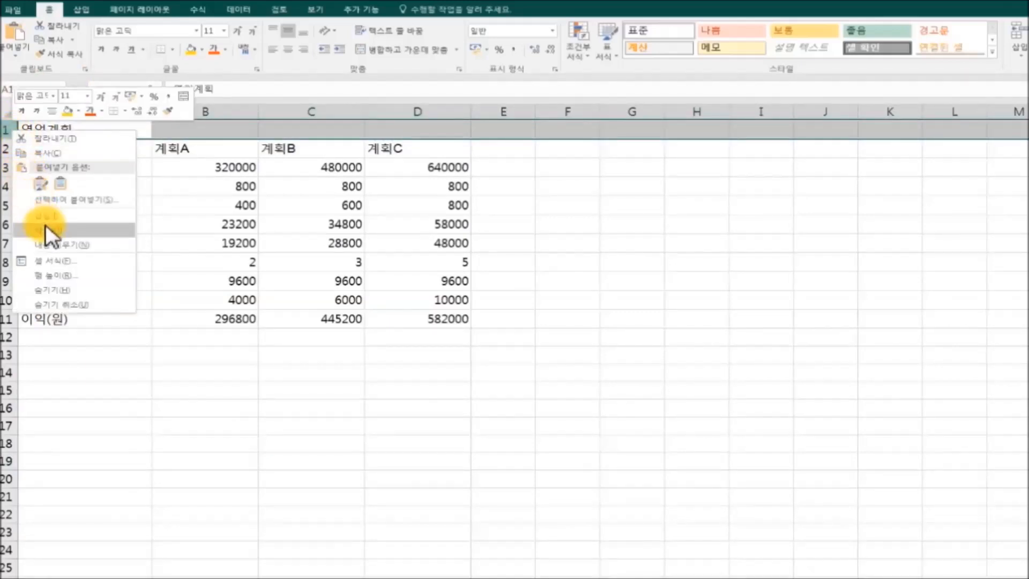
left_click(86, 213)
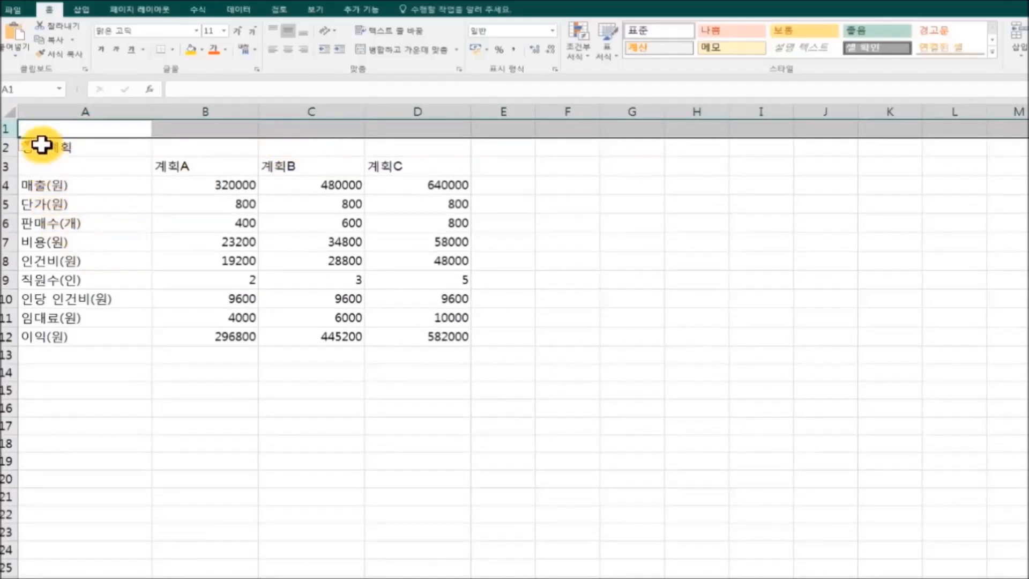
Insert an empty column before column A and narrow it to about half its width as a margin.
left_click(68, 109)
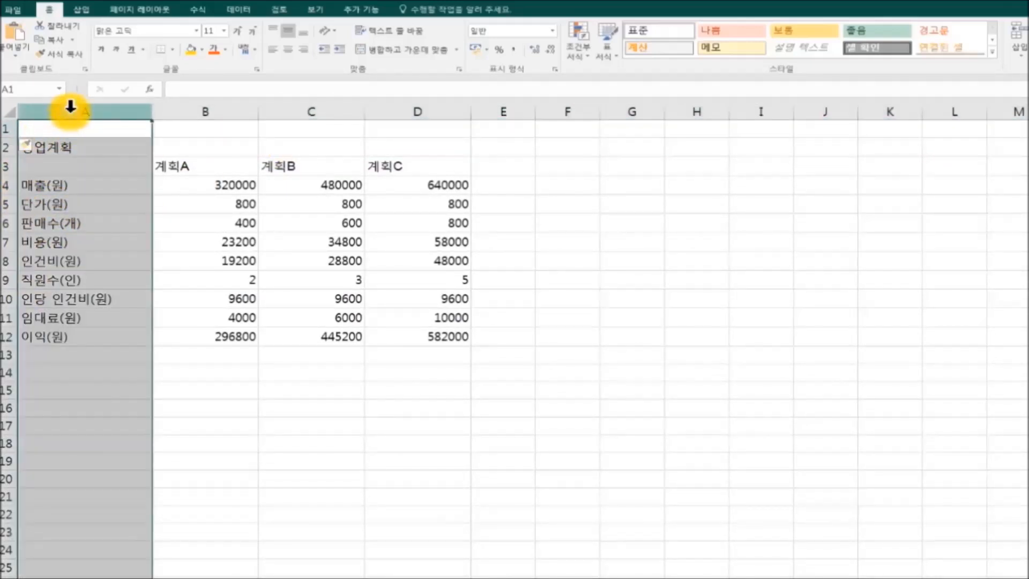
right_click(70, 110)
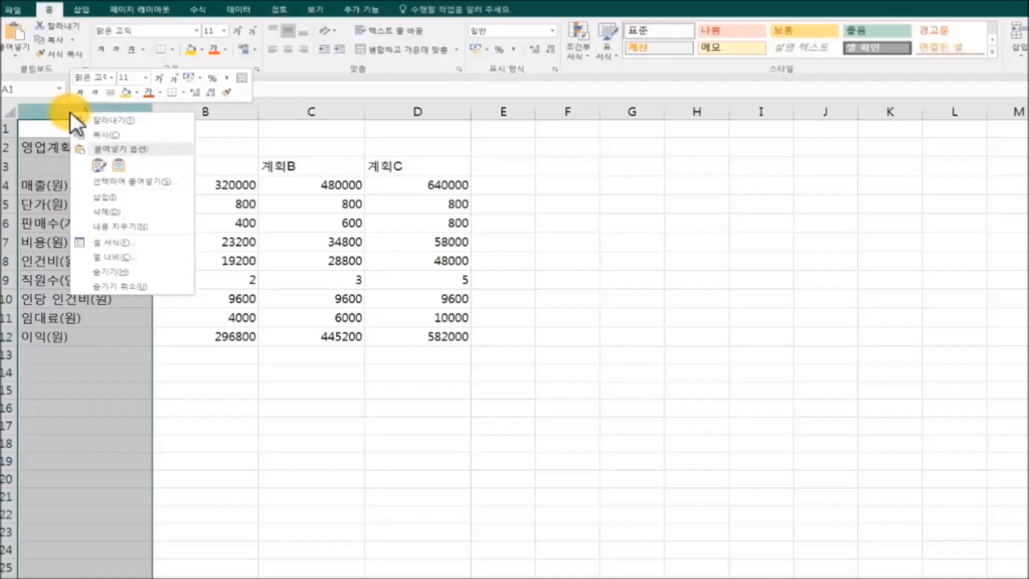
left_click(114, 194)
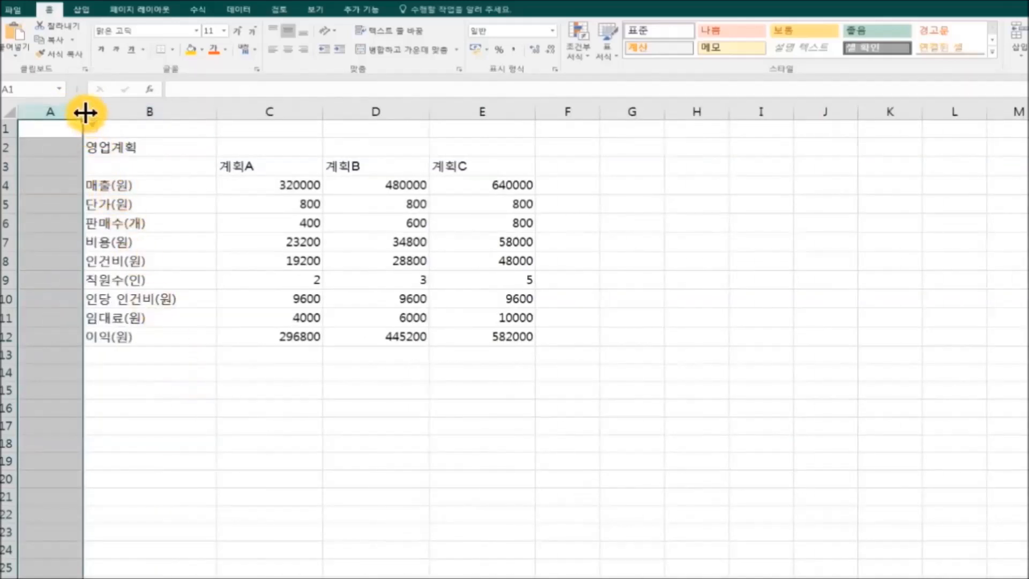
left_click_drag(84, 112, 51, 110)
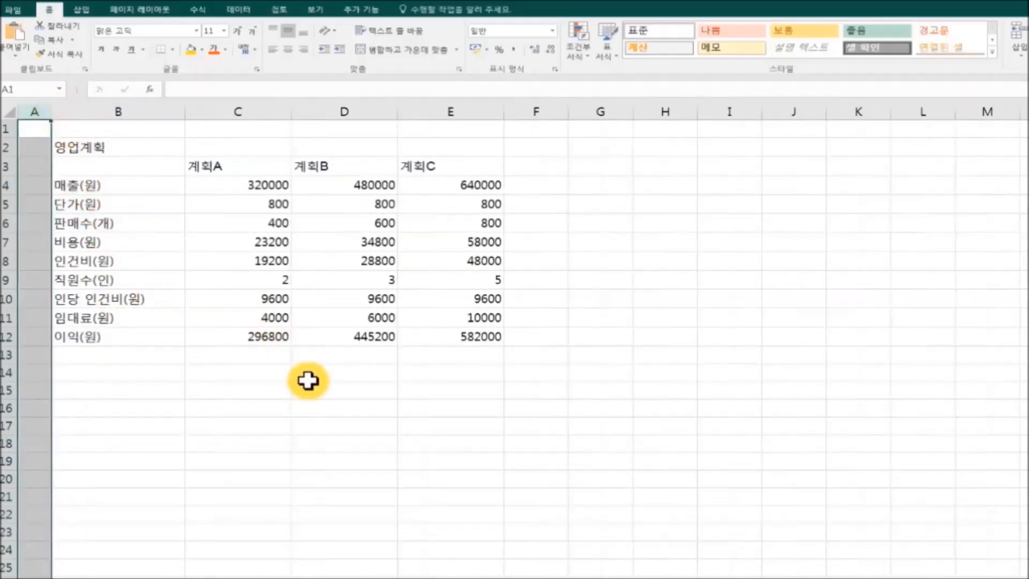
left_click(413, 419)
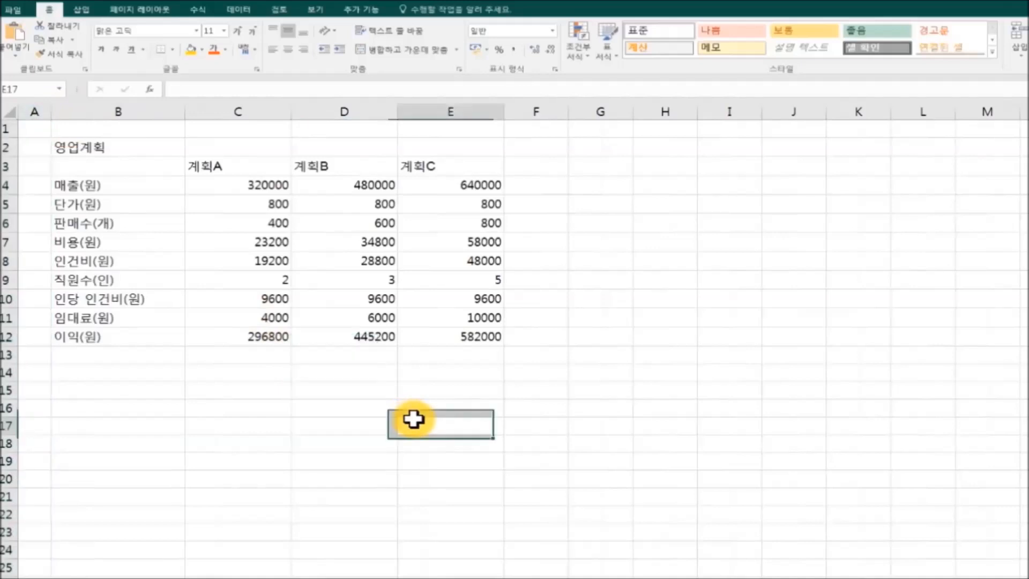
left_click(41, 128)
left_click_drag(40, 128, 487, 127)
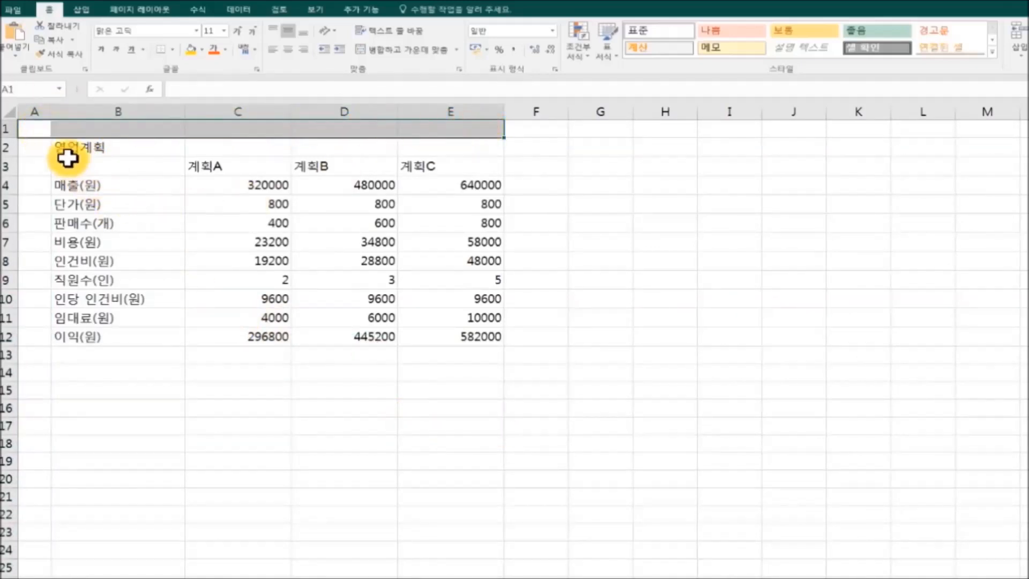
left_click_drag(43, 127, 33, 338)
left_click(251, 441)
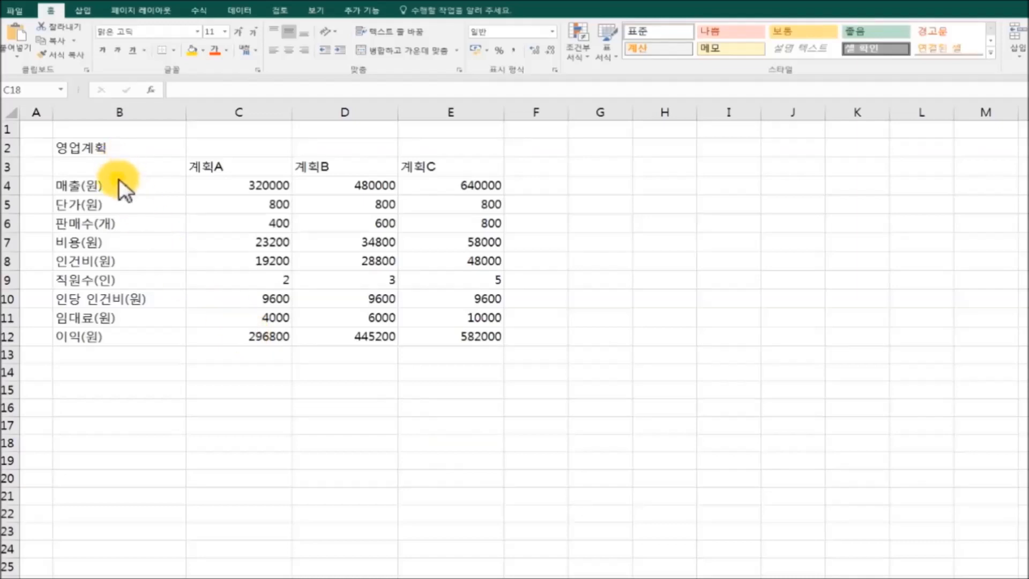
Center the item labels in B4:B12 horizontally.
left_click_drag(120, 184, 119, 337)
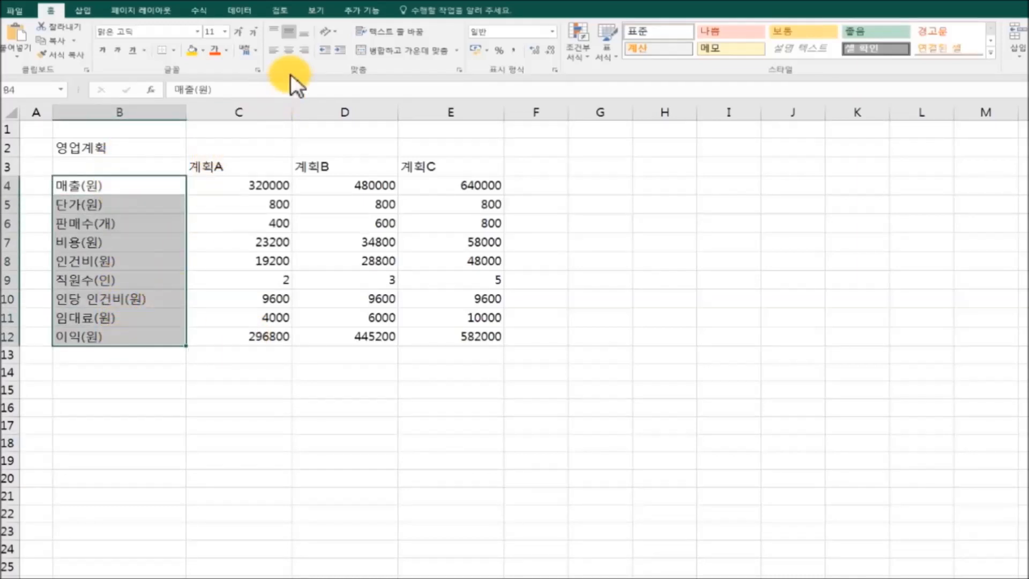
left_click(288, 50)
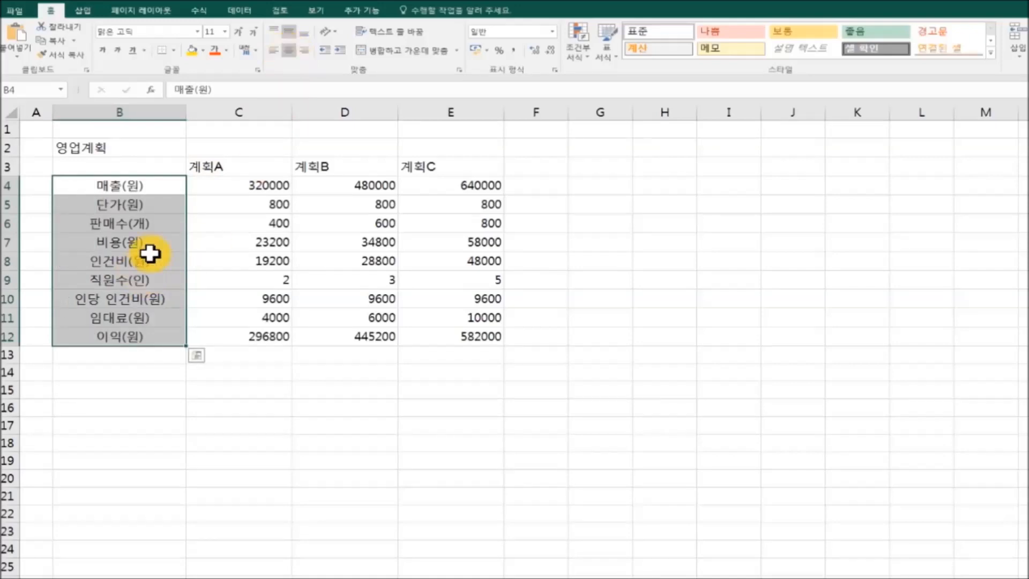
Align the item labels in B4:B12 to the left.
left_click(274, 51)
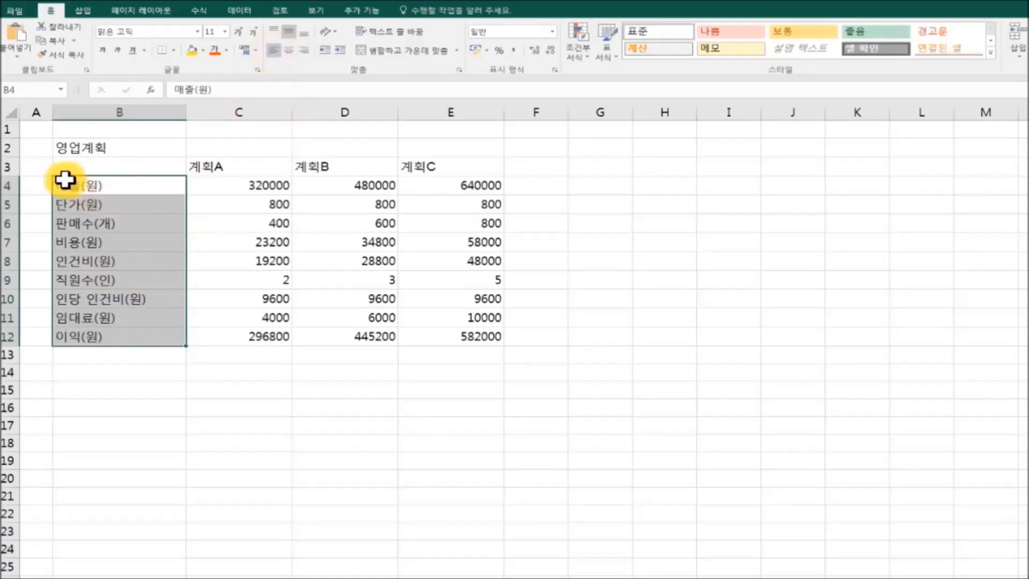
left_click(203, 168)
left_click_drag(203, 168, 446, 170)
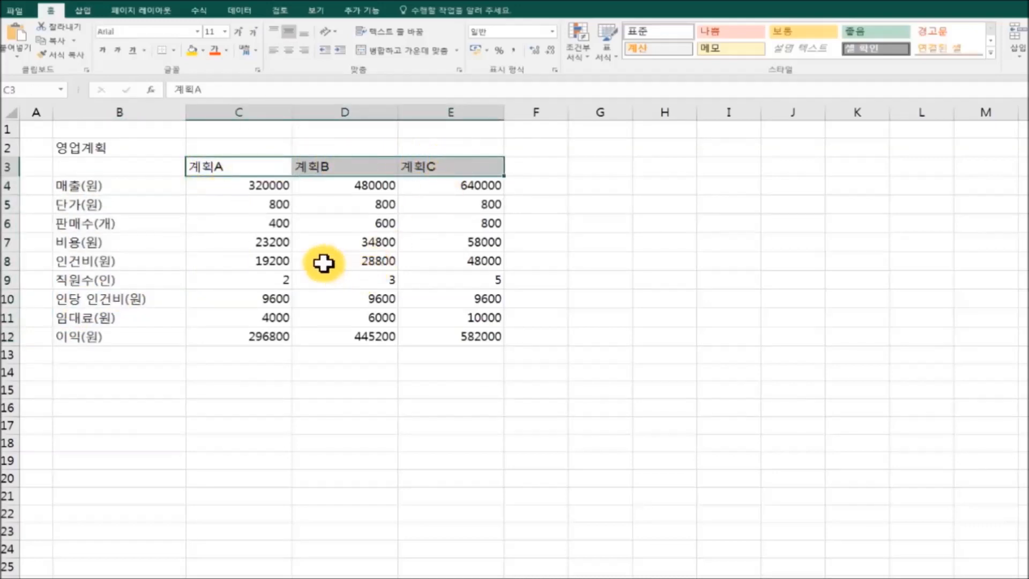
left_click_drag(237, 185, 454, 337)
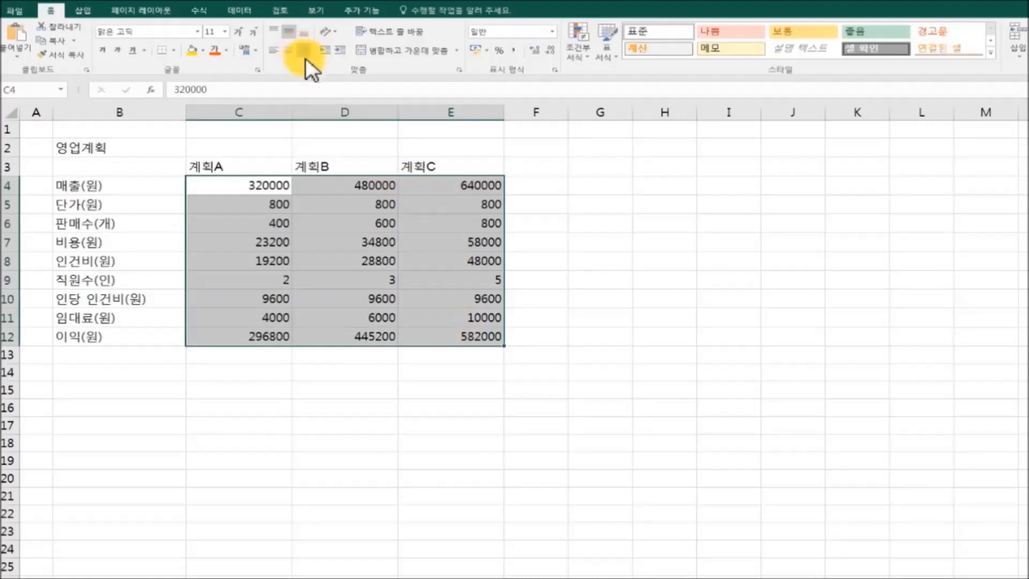
left_click(631, 357)
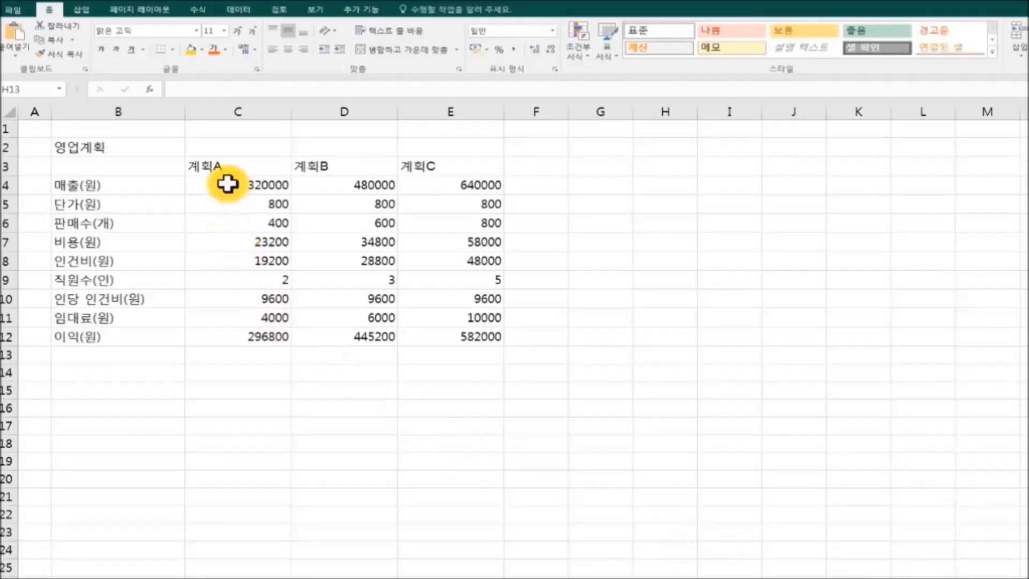
Apply the comma style with thousands separators to the plan figures in C4:E12.
mouse_move(220, 184)
left_mouse_down()
mouse_move(445, 214)
mouse_move(443, 339)
left_mouse_up()
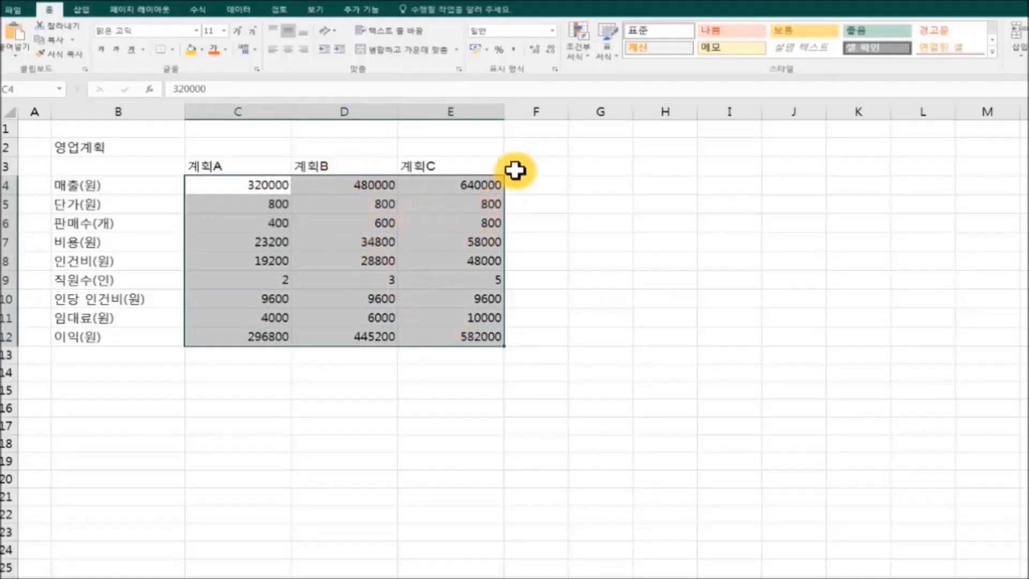
left_click(514, 49)
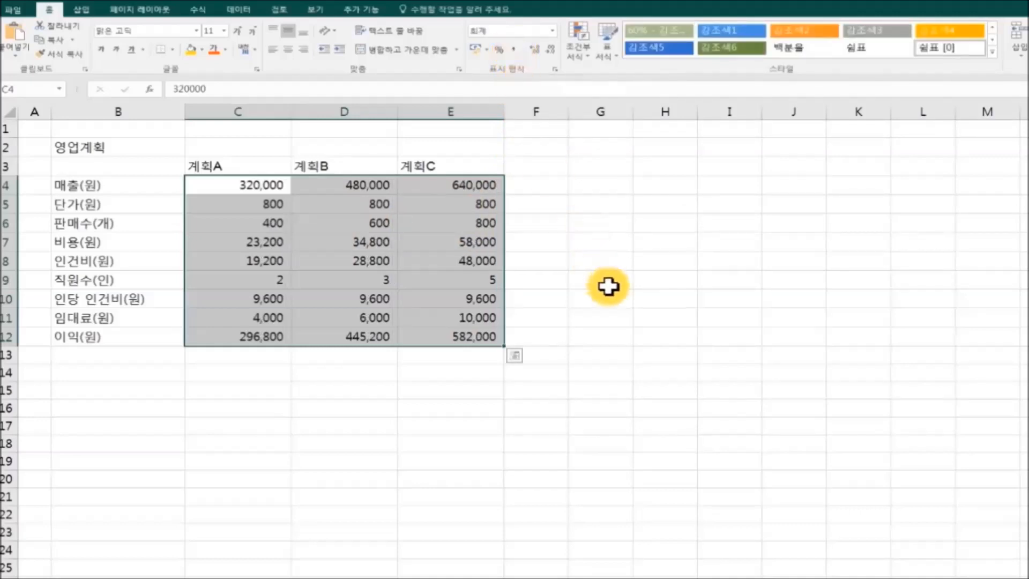
left_click(608, 283)
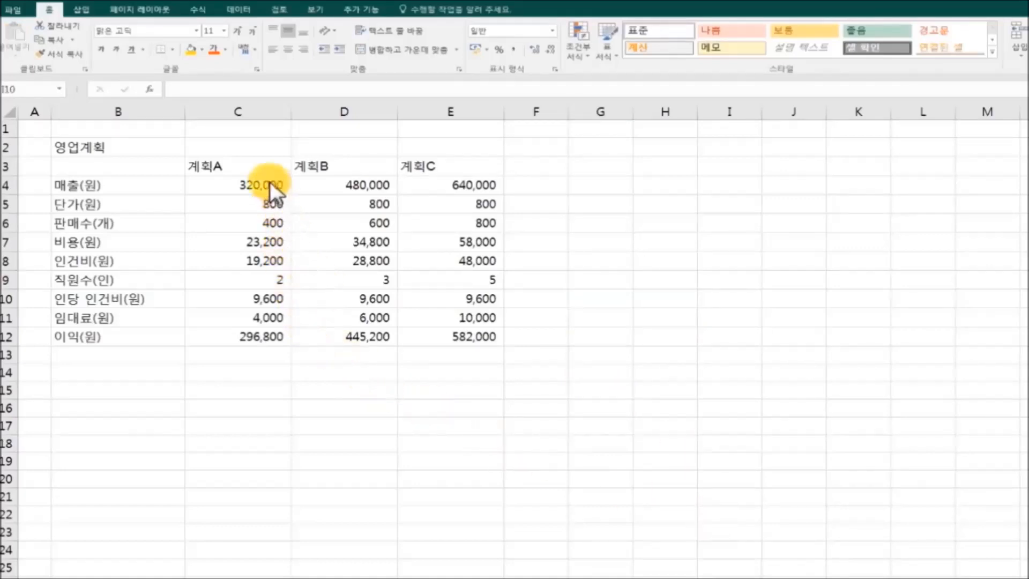
Insert an empty column between the item labels and 계획A, and narrow it to roughly a third of its width.
left_click(96, 187)
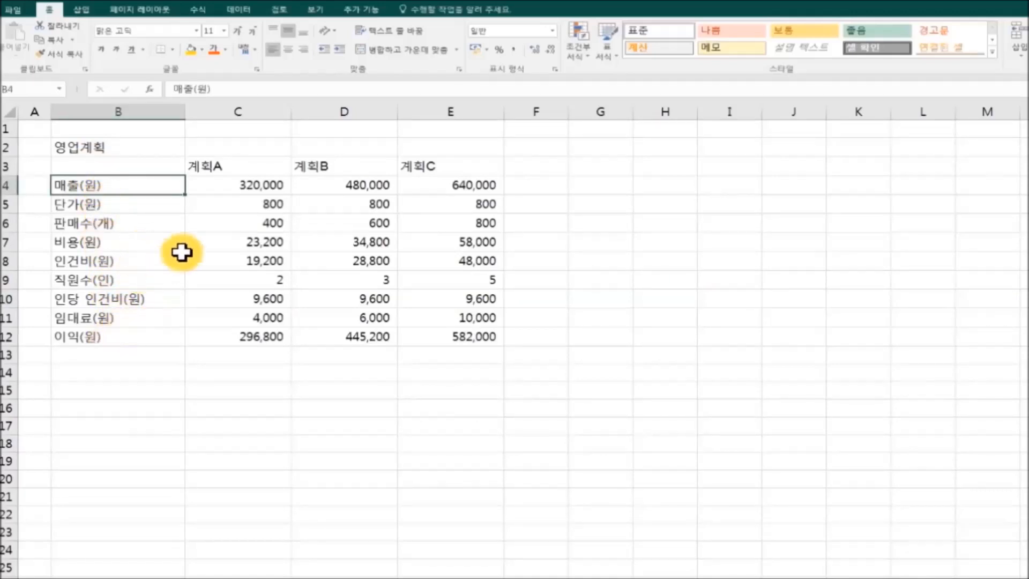
left_click(239, 113)
right_click(239, 114)
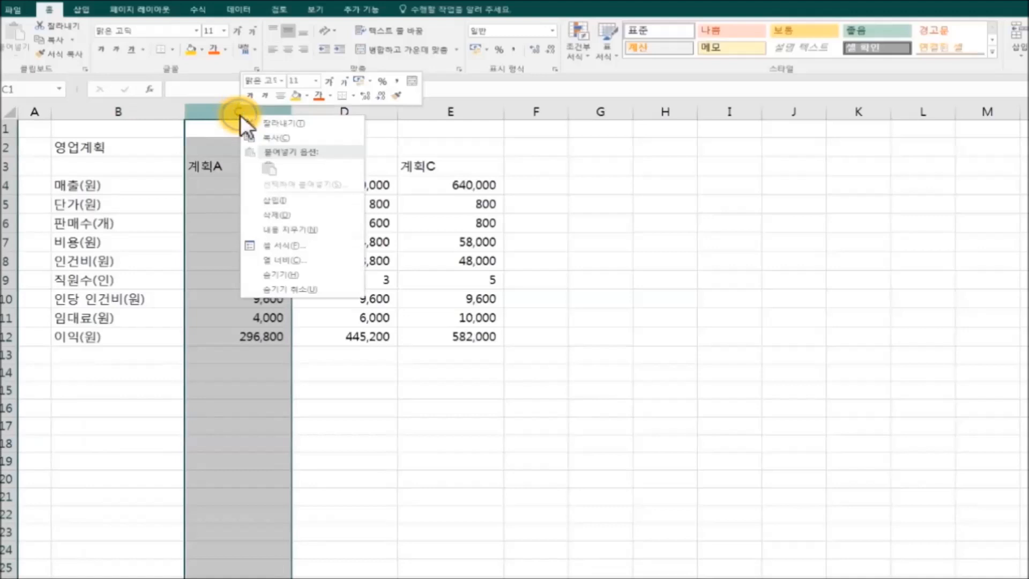
left_click(323, 204)
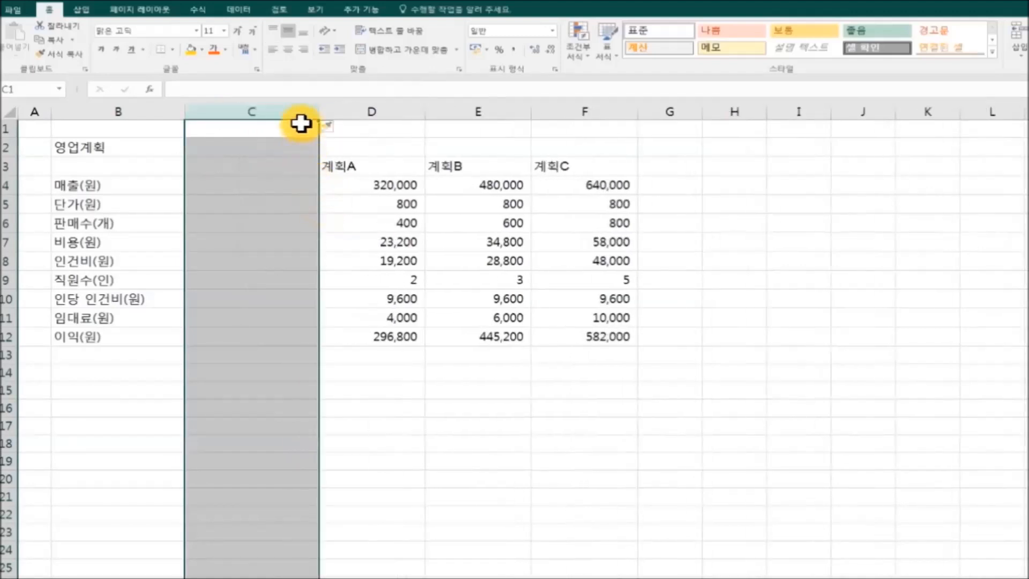
left_click_drag(319, 111, 232, 113)
left_click(413, 407)
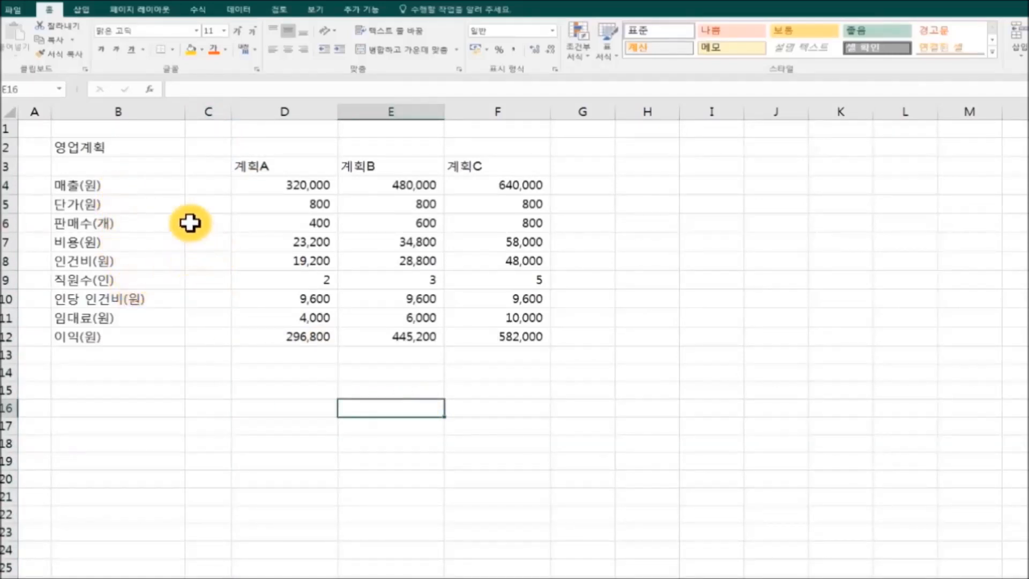
Enter the unit 원 in C4, beside the 매출(원) label.
left_click(205, 188)
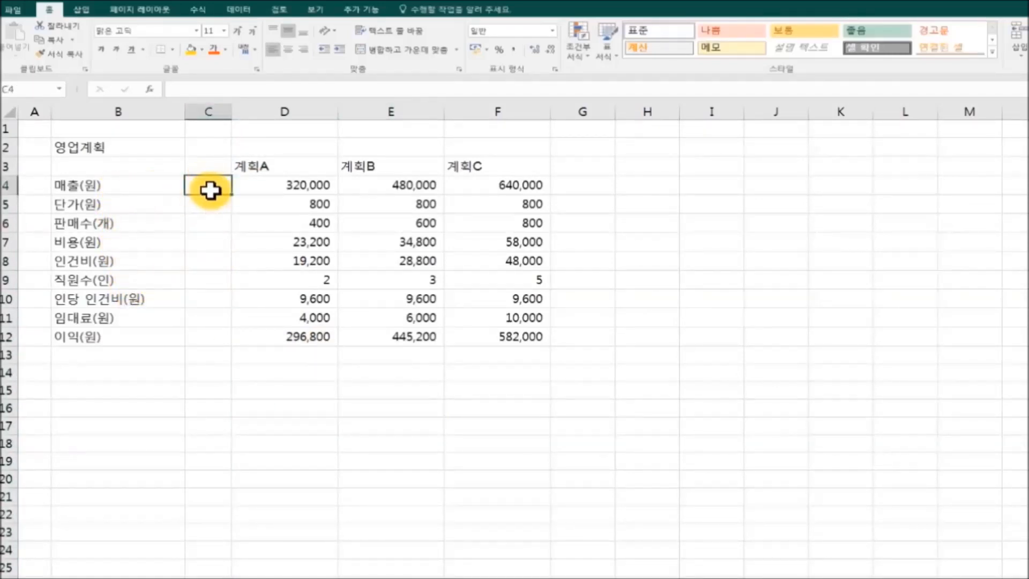
type("원")
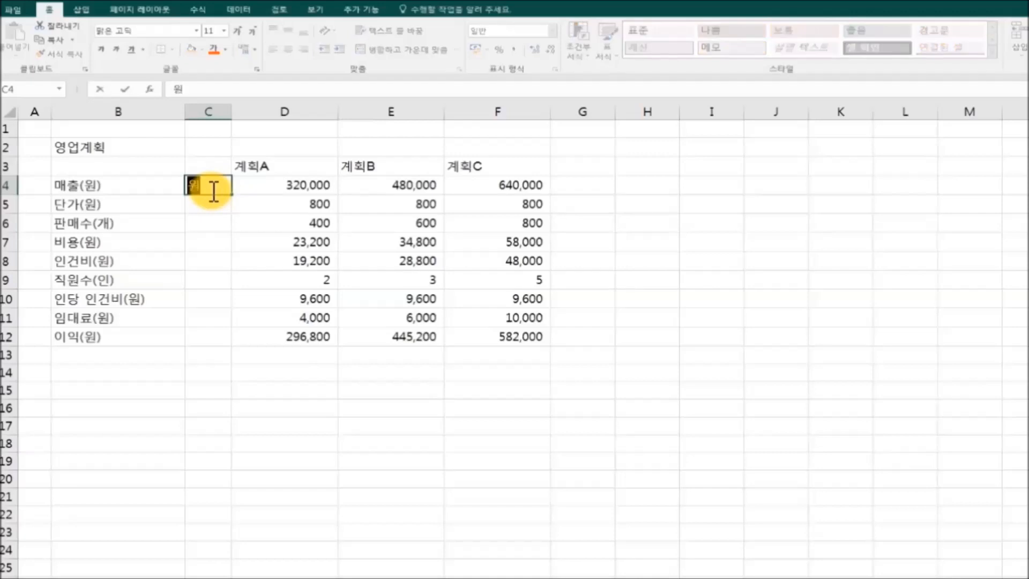
left_click(281, 371)
Copy the unit 원 from C4 into C5, C7, C8 and C10:C12.
left_click(214, 188)
right_click(215, 189)
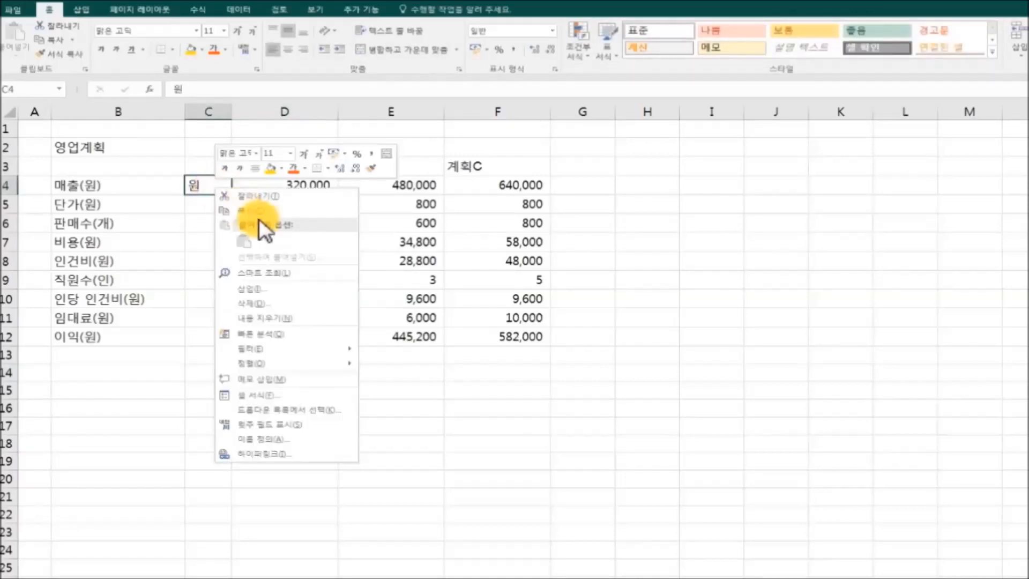
left_click(260, 212)
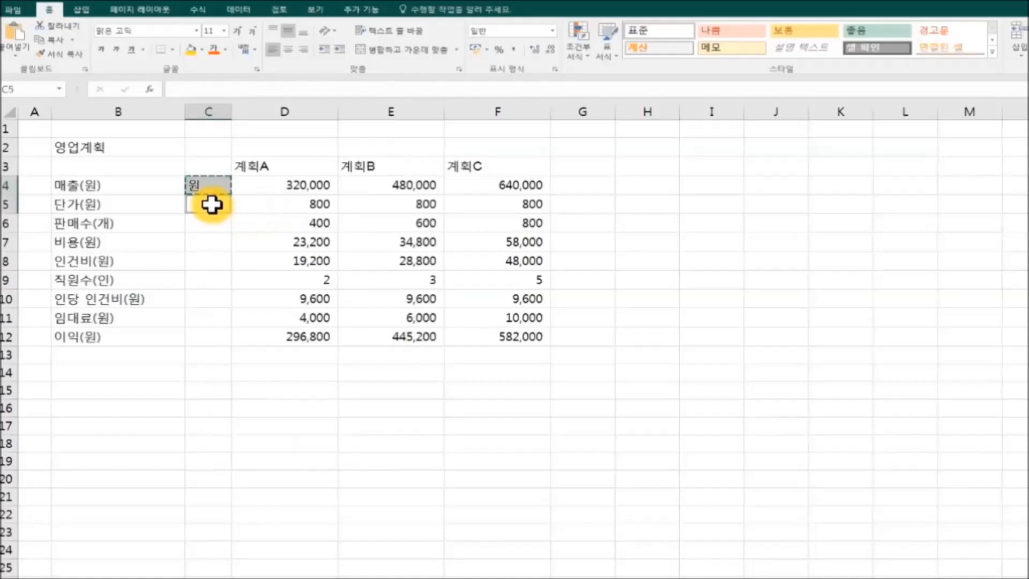
left_click(209, 244, "ctrl")
left_click(209, 260, "ctrl")
left_click(209, 298, "ctrl")
left_click(209, 317, "ctrl")
left_click(210, 337, "ctrl")
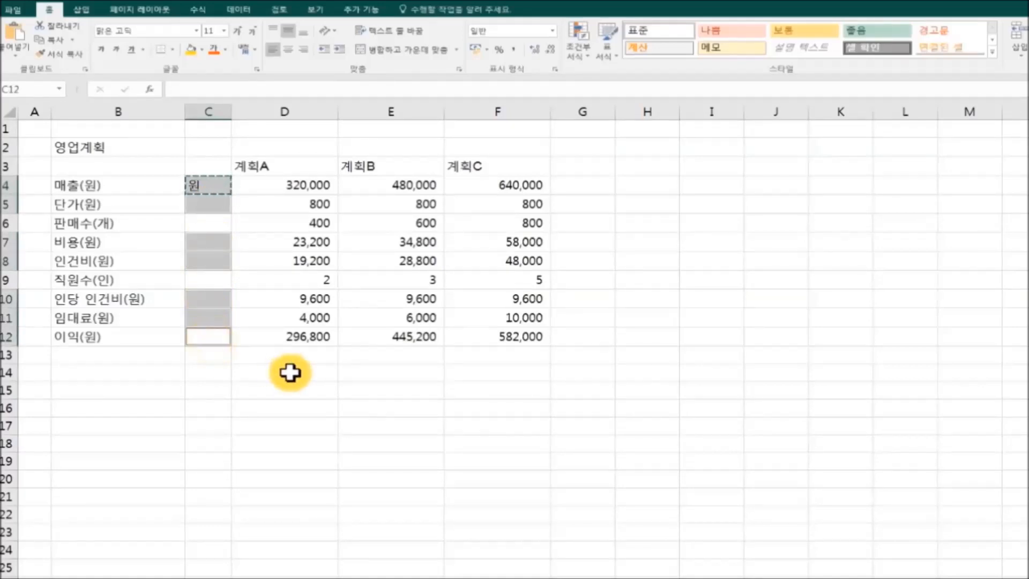
Enter the unit 개 in C6 for 판매수 and 인 in C9 for 직원수.
left_click(204, 227)
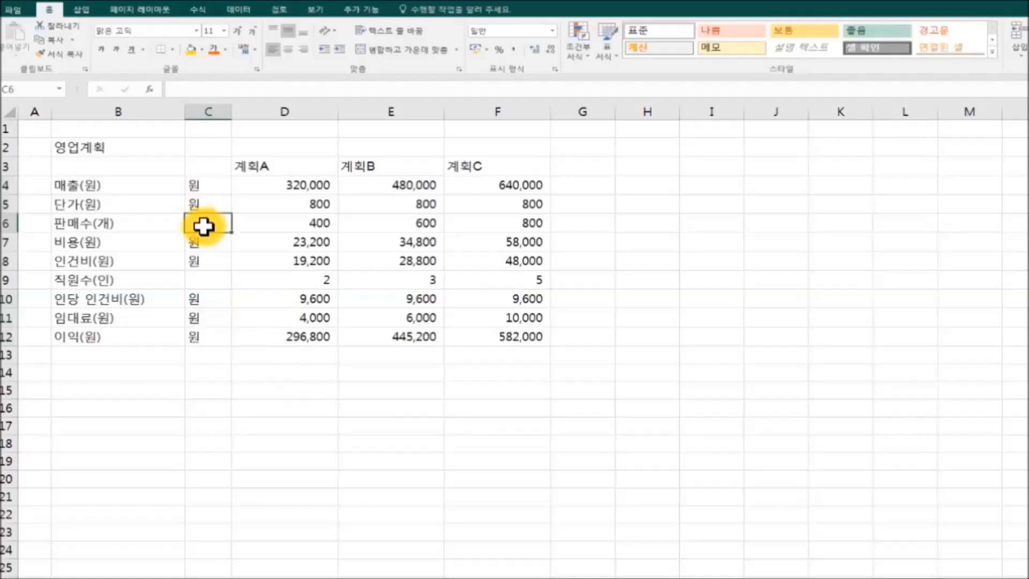
type("개")
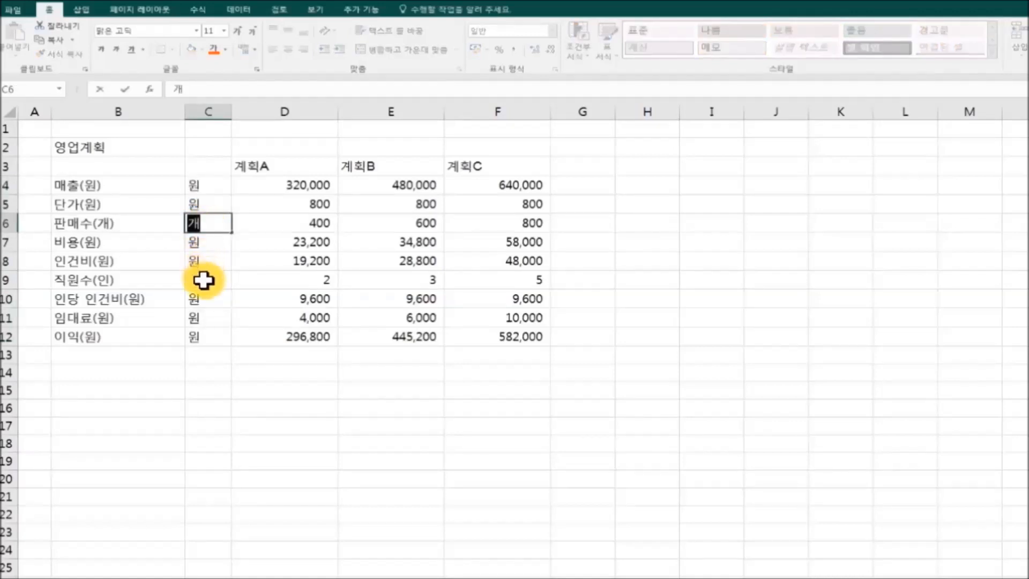
left_click(204, 280)
type("인")
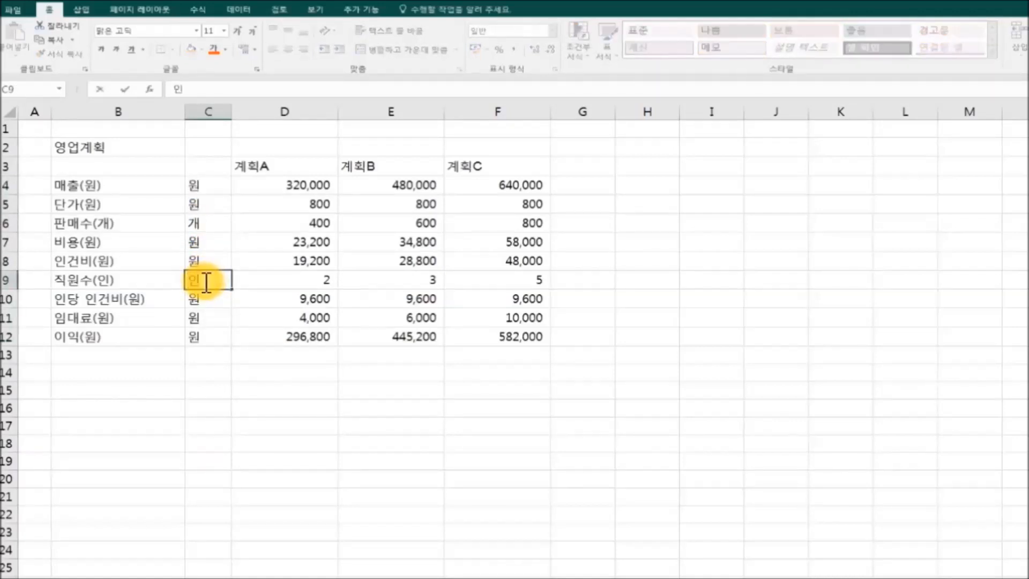
left_click(280, 423)
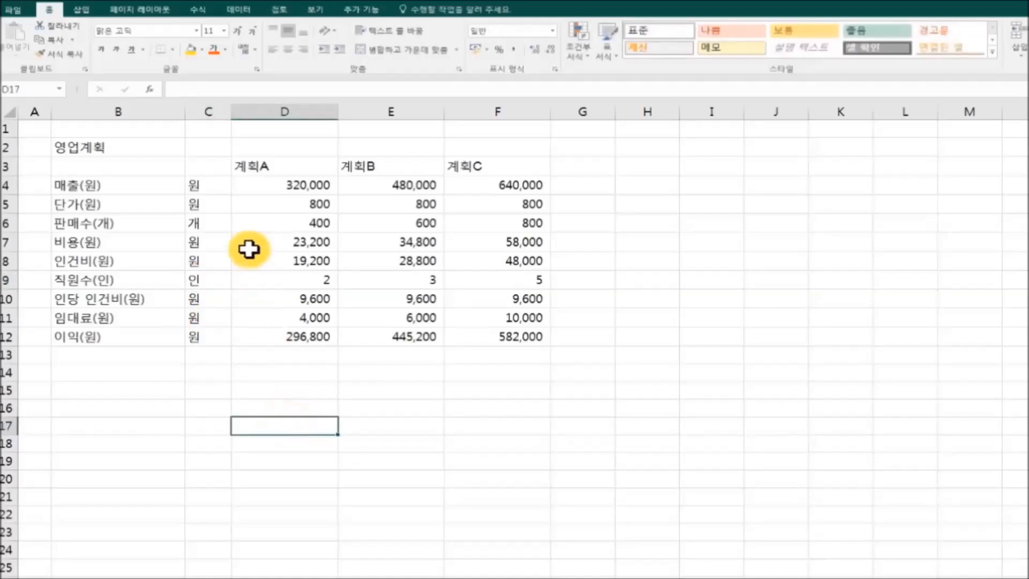
Narrow unit column C to just over the width of its text and center the units in C4:C12 horizontally.
left_click_drag(230, 113, 211, 113)
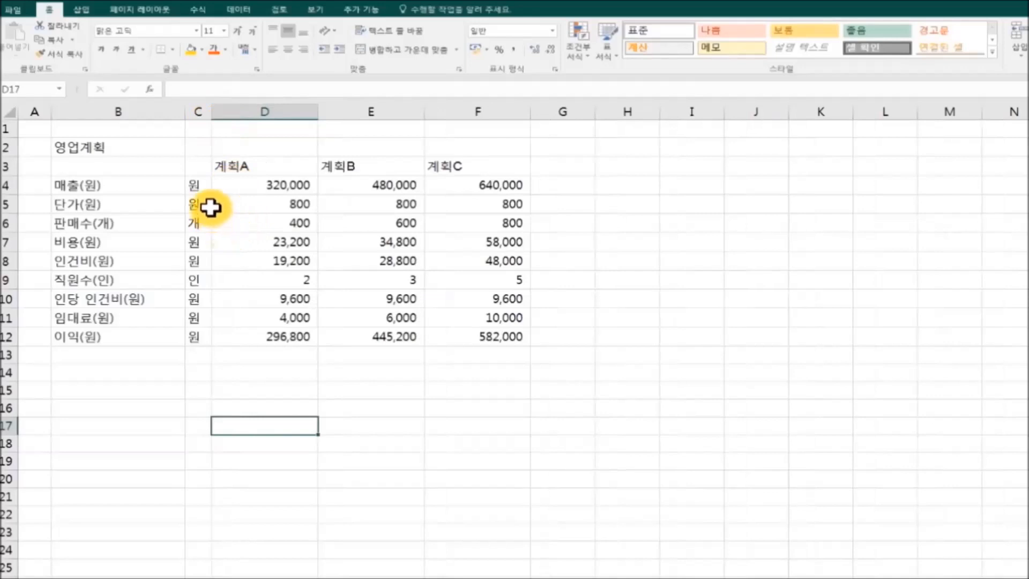
left_click_drag(200, 183, 195, 336)
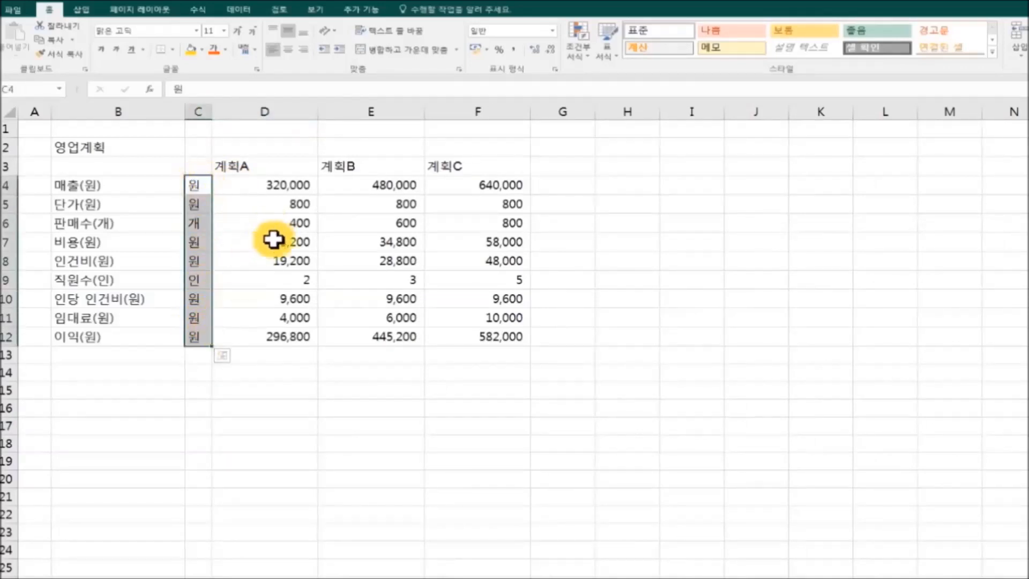
left_click(289, 50)
left_click(344, 429)
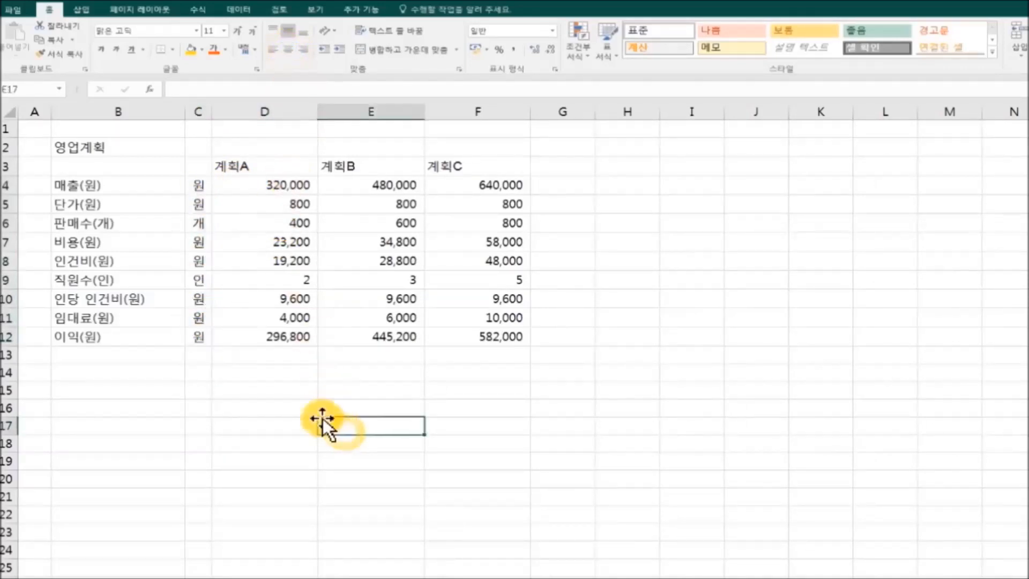
Remove the parenthesized units from the labels in B4:B6, leaving 매출, 단가 and 판매수.
left_click(119, 186)
double_click(121, 186)
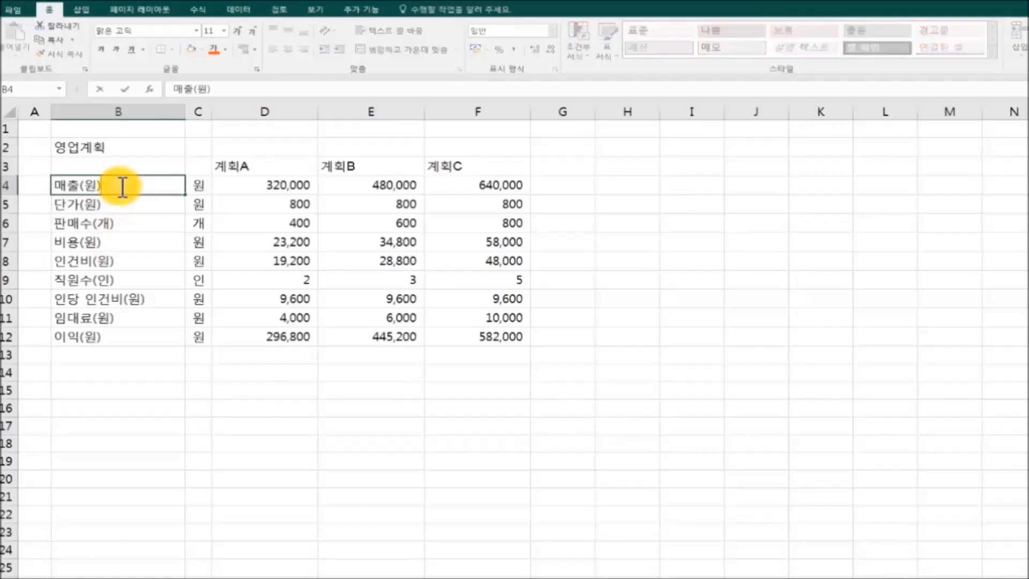
left_click(115, 204)
double_click(119, 204)
key("BackSpace")
double_click(127, 223)
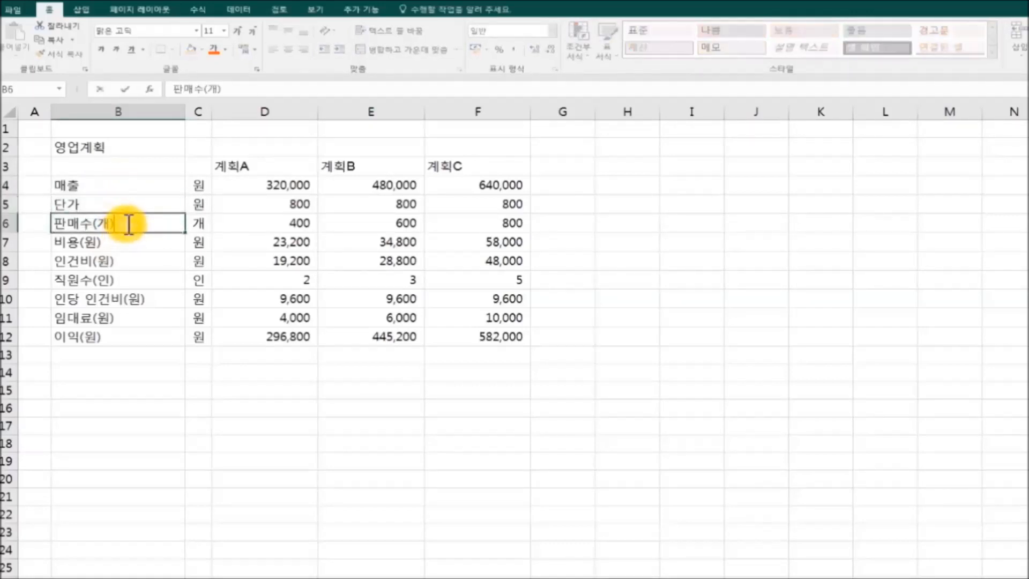
key("BackSpace")
Remove the parenthesized units from the labels in B7:B9, leaving 비용, 인건비 and 직원수.
left_click(131, 244)
double_click(132, 244)
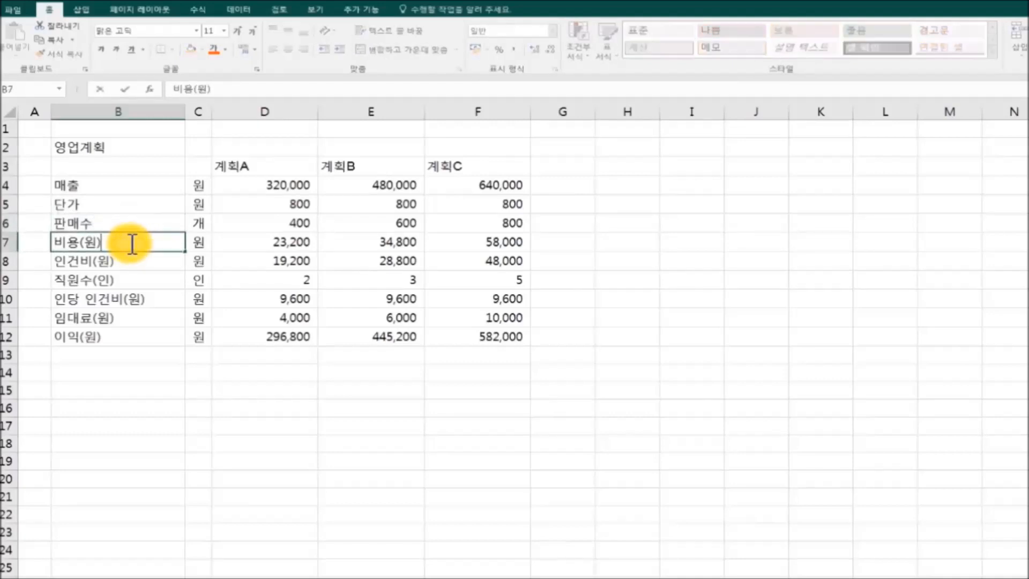
left_click(129, 262)
double_click(132, 262)
key("BackSpace")
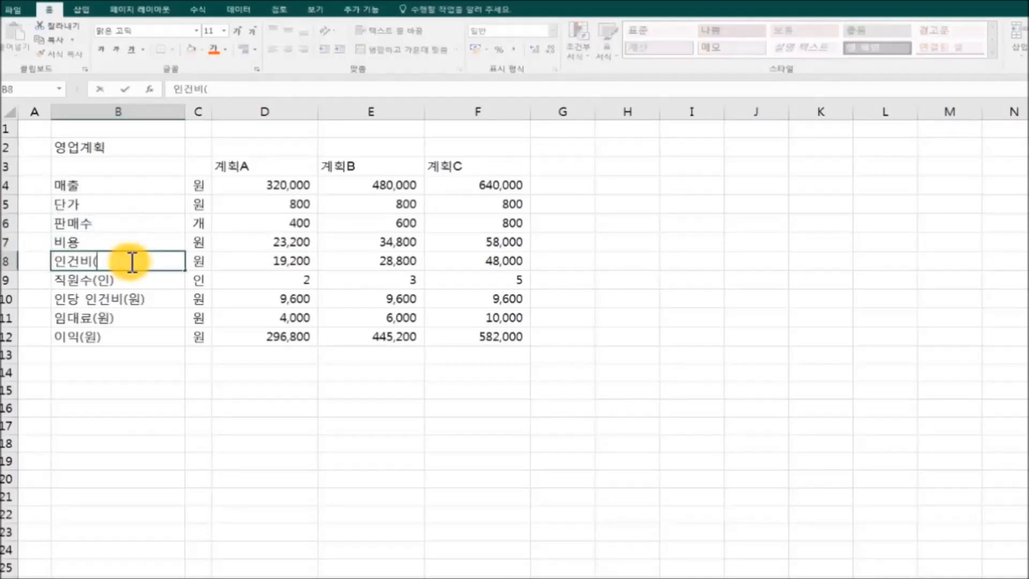
left_click(132, 279)
double_click(132, 280)
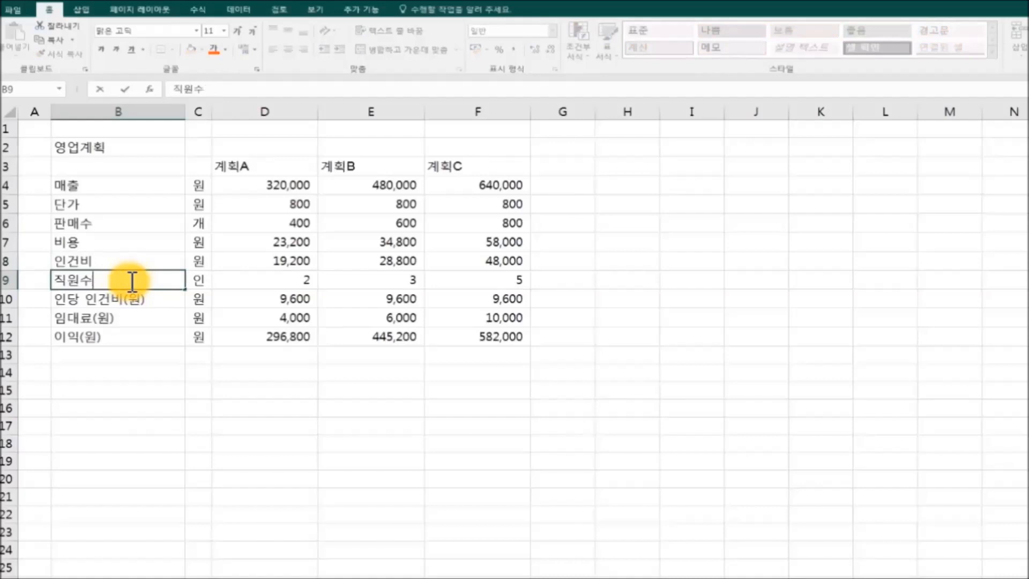
Remove the parenthesized units from the labels in B10:B12, leaving 인당 인건비, 임대료 and 이익.
left_click(150, 299)
double_click(151, 299)
key("BackSpace")
key("BackSpace")
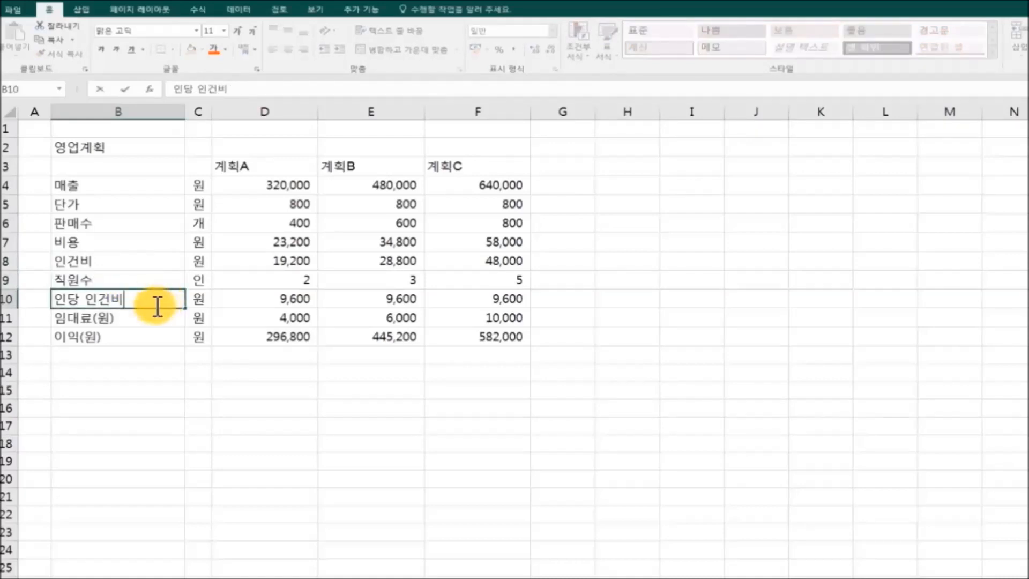
left_click(138, 319)
double_click(141, 320)
key("BackSpace")
key("BackSpace")
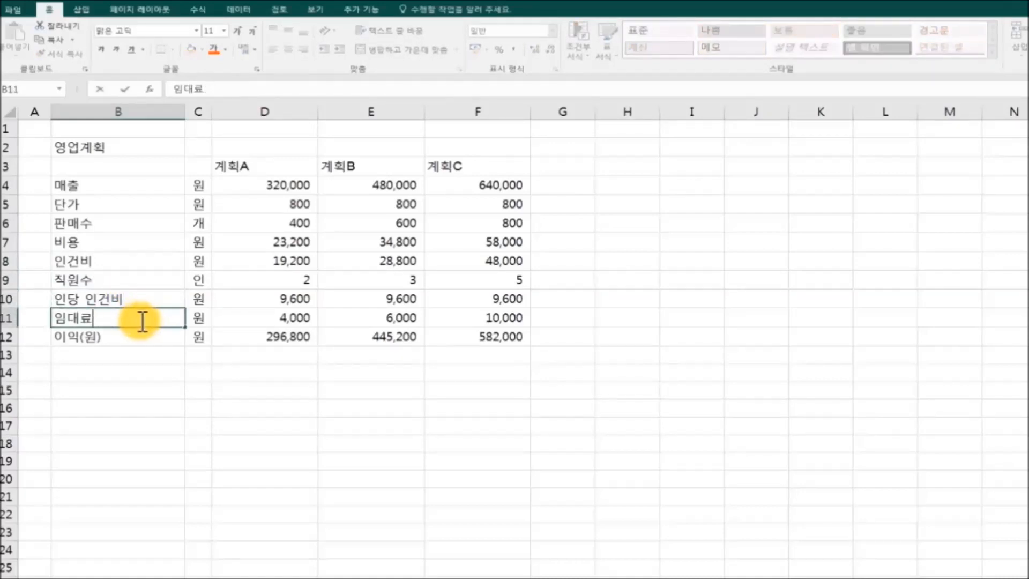
left_click(119, 336)
double_click(122, 335)
key("BackSpace")
key("BackSpace")
key("BackSpace")
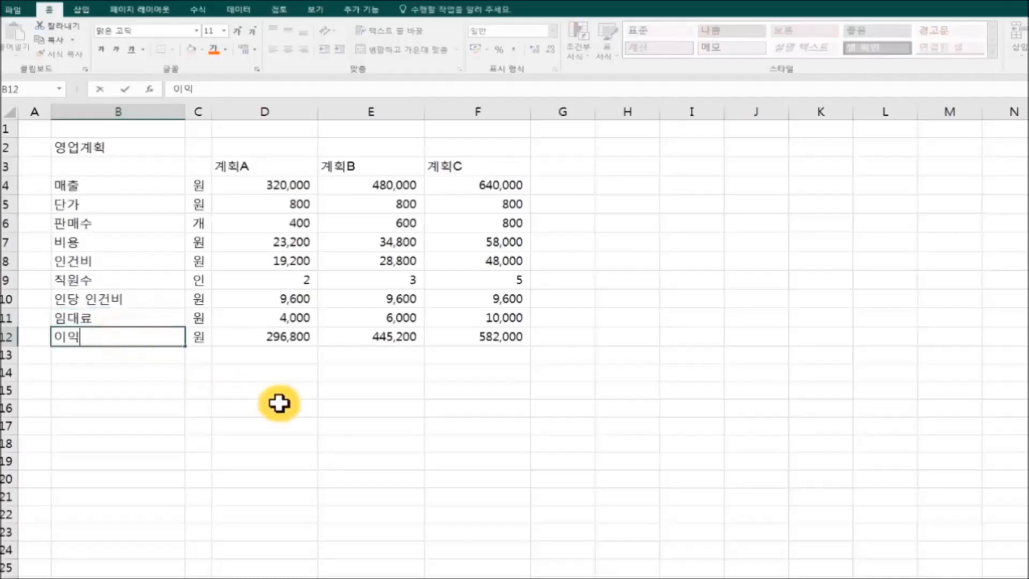
left_click(322, 407)
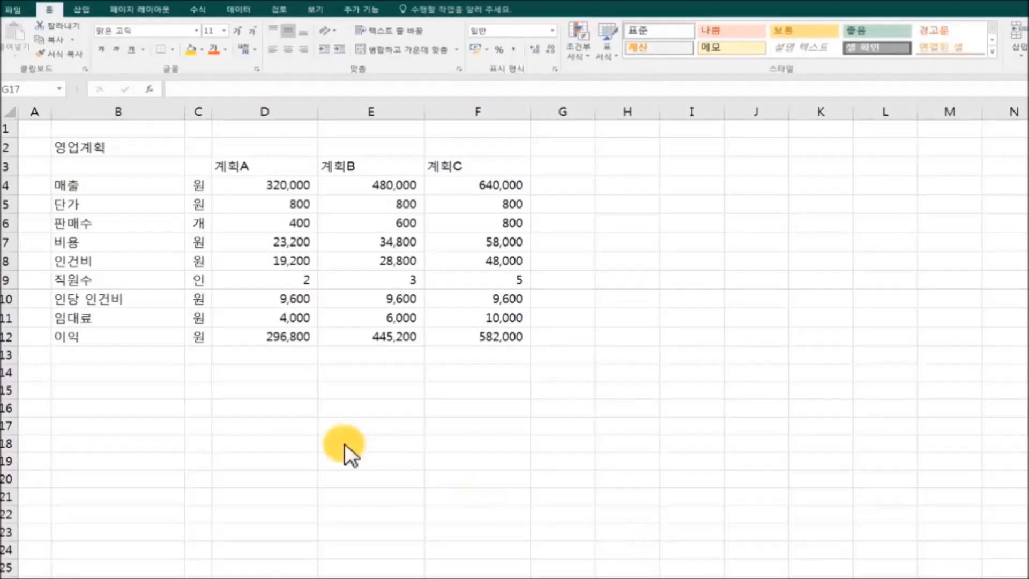
left_click_drag(94, 185, 132, 336)
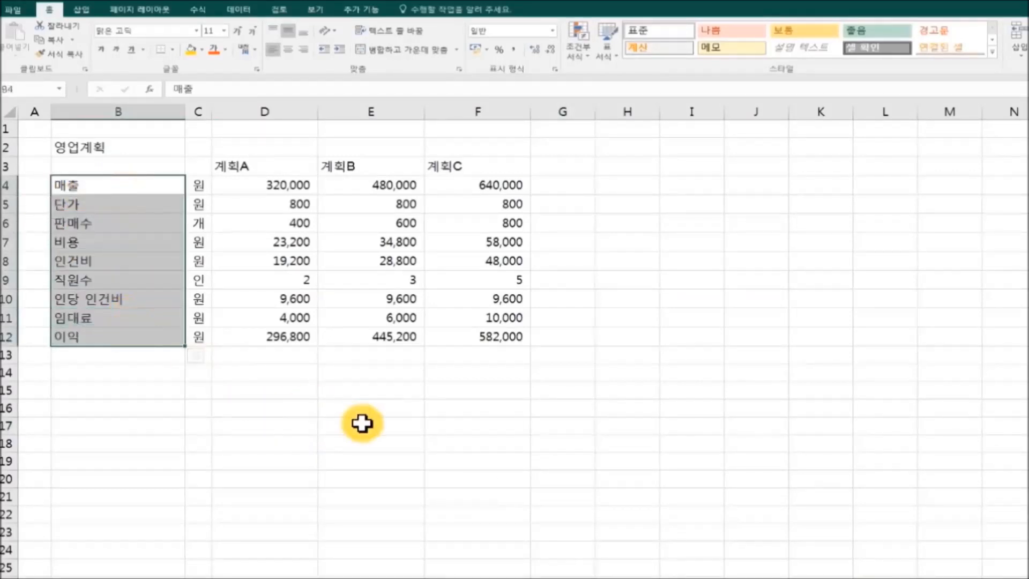
left_click(362, 424)
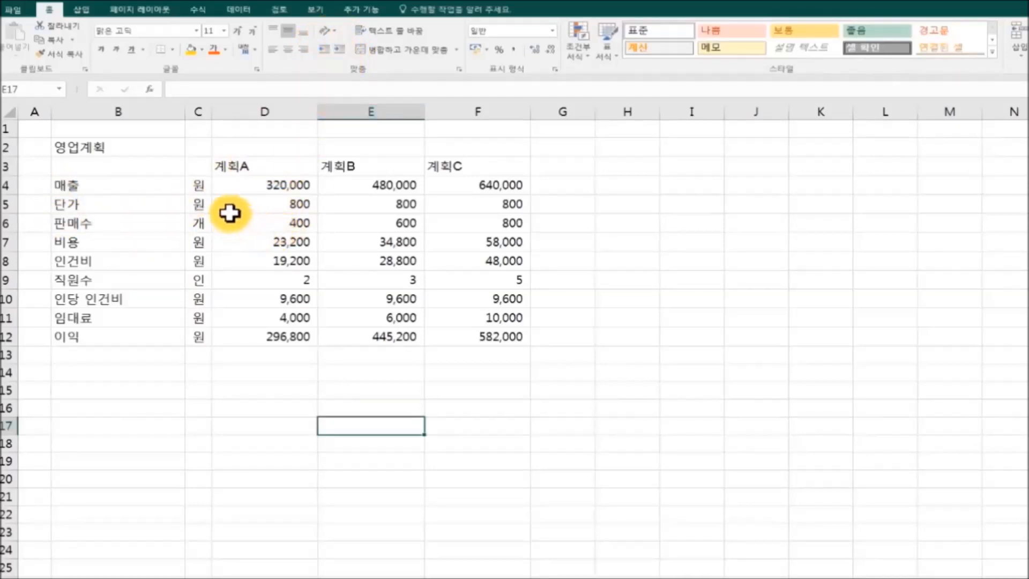
Insert a new column before unit column C and narrow label column B to a slim indent width.
left_click(197, 111)
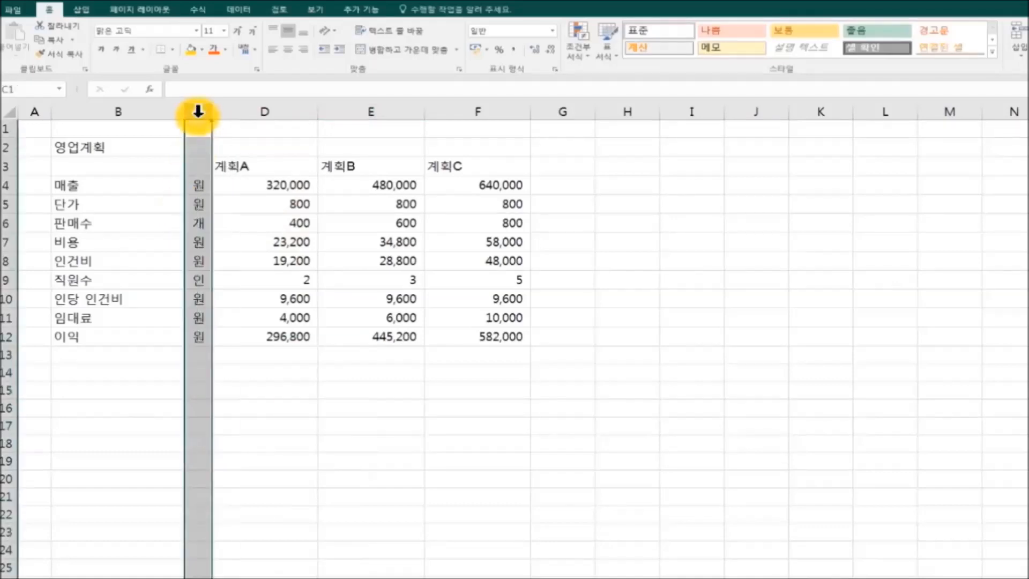
right_click(198, 116)
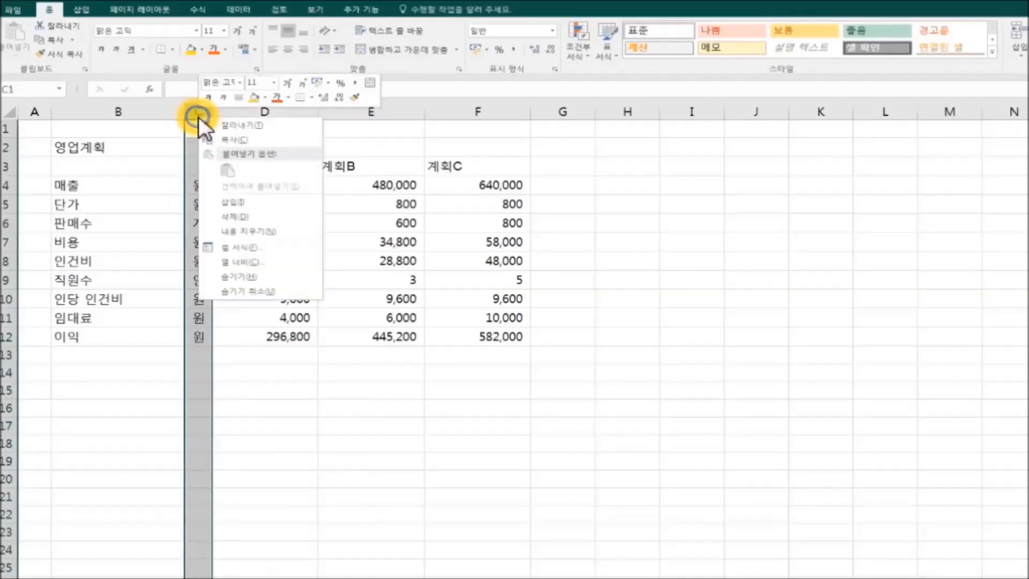
left_click(272, 202)
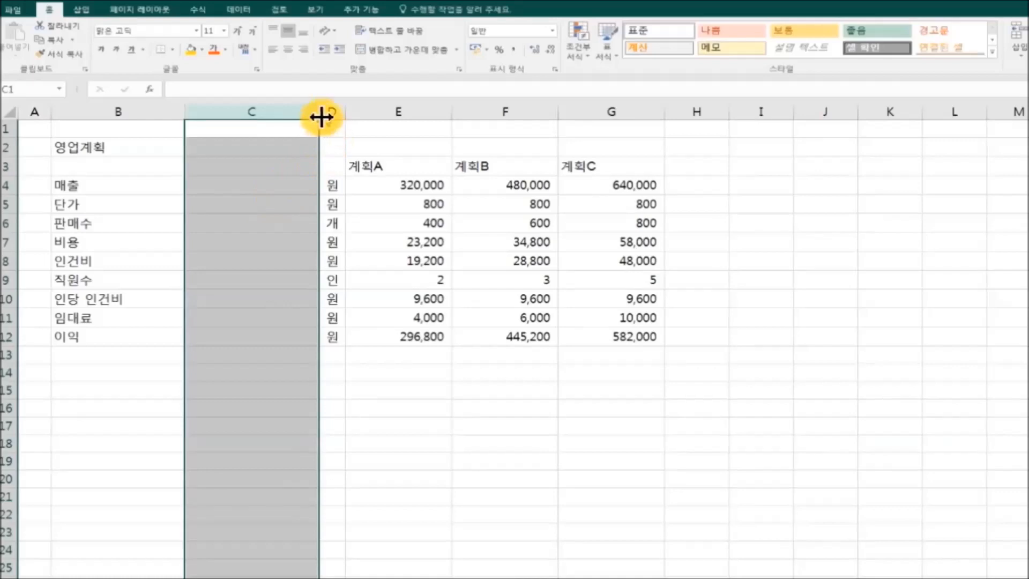
left_click_drag(185, 112, 70, 116)
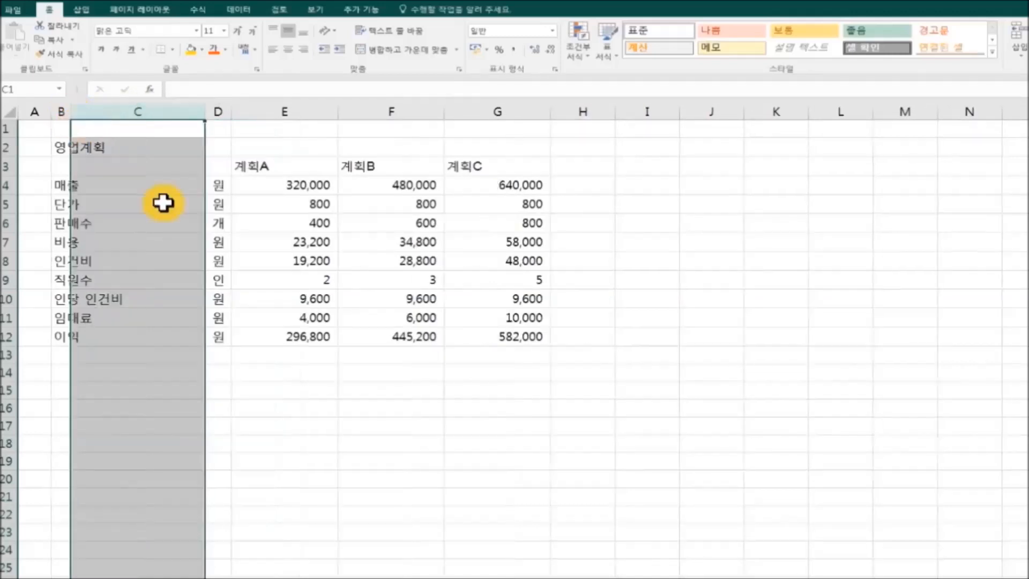
left_click(375, 412)
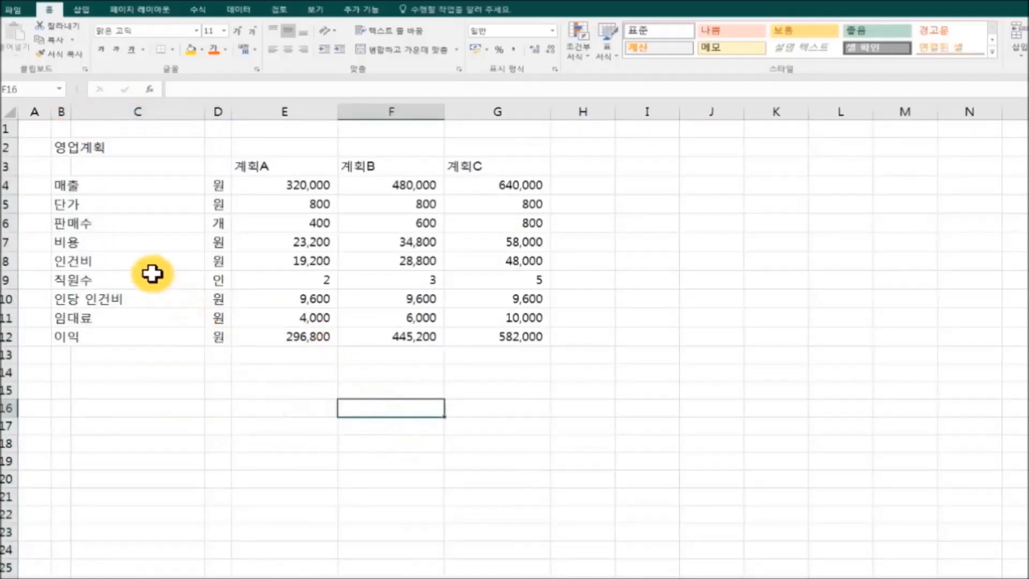
Indent the labels 단가 in B5 and 판매수 in B6 by one level beneath 매출.
left_click(66, 188)
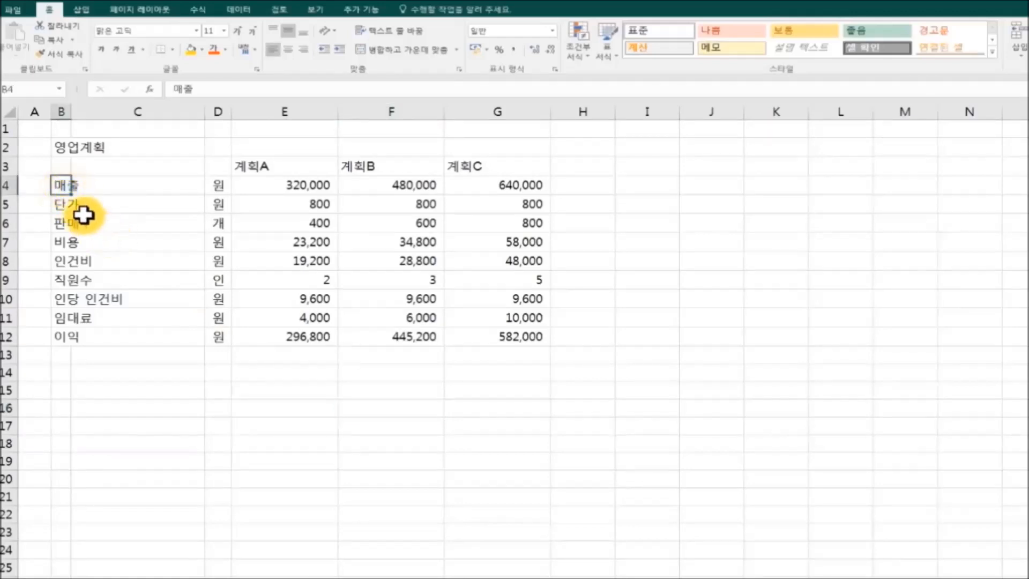
left_click(62, 212)
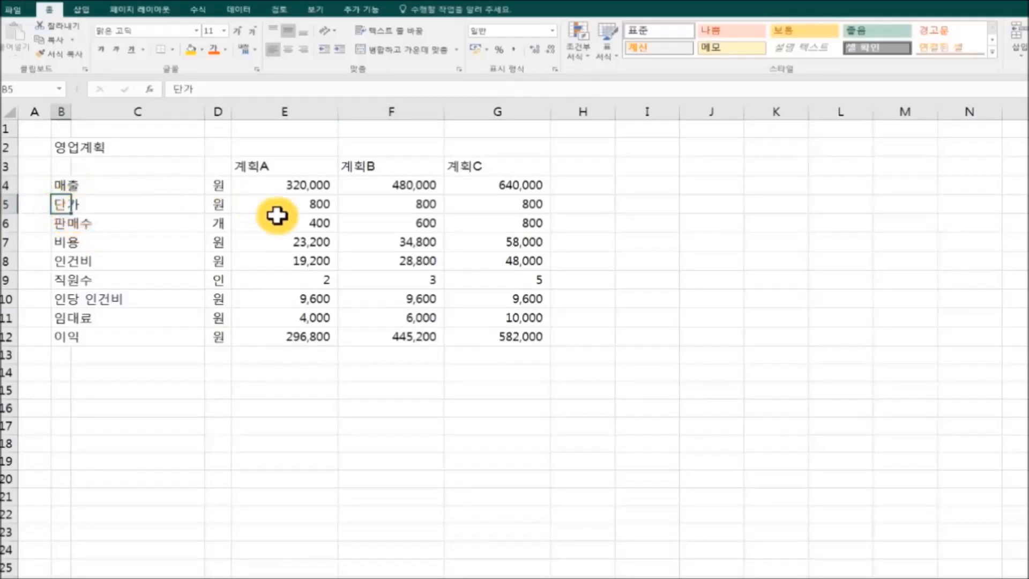
left_click(340, 51)
left_click(305, 422)
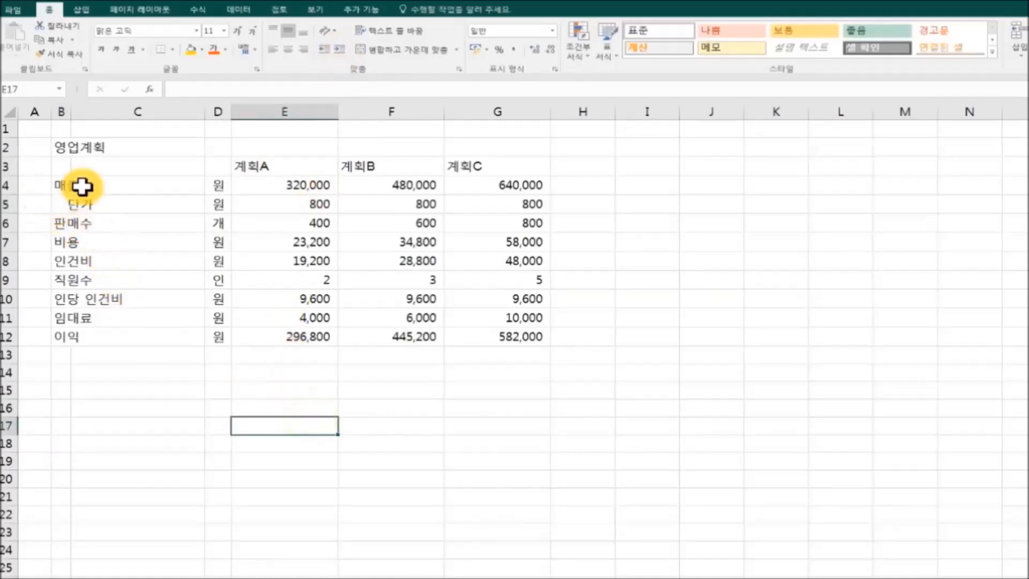
left_click(63, 224)
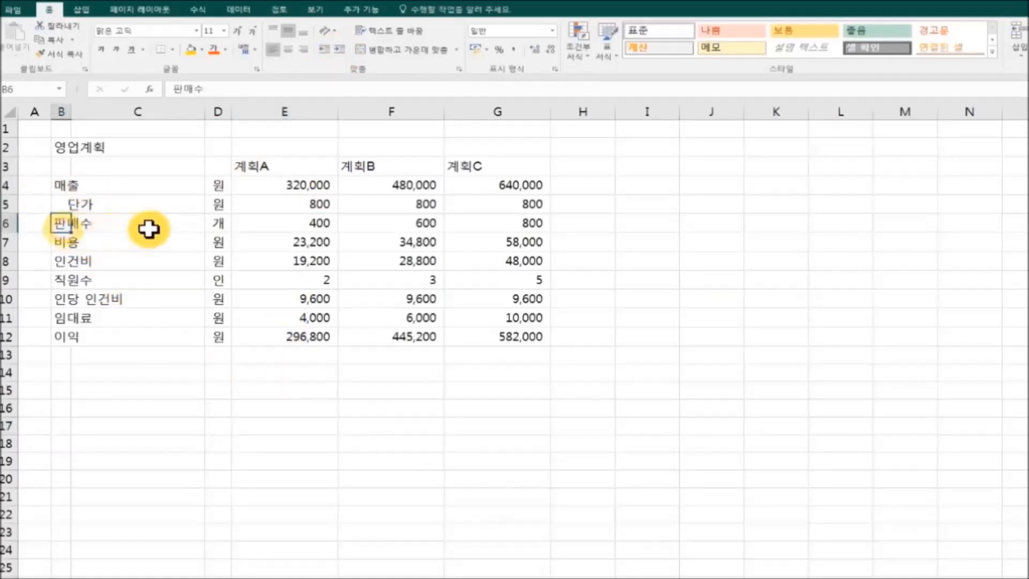
left_click(340, 52)
left_click(364, 425)
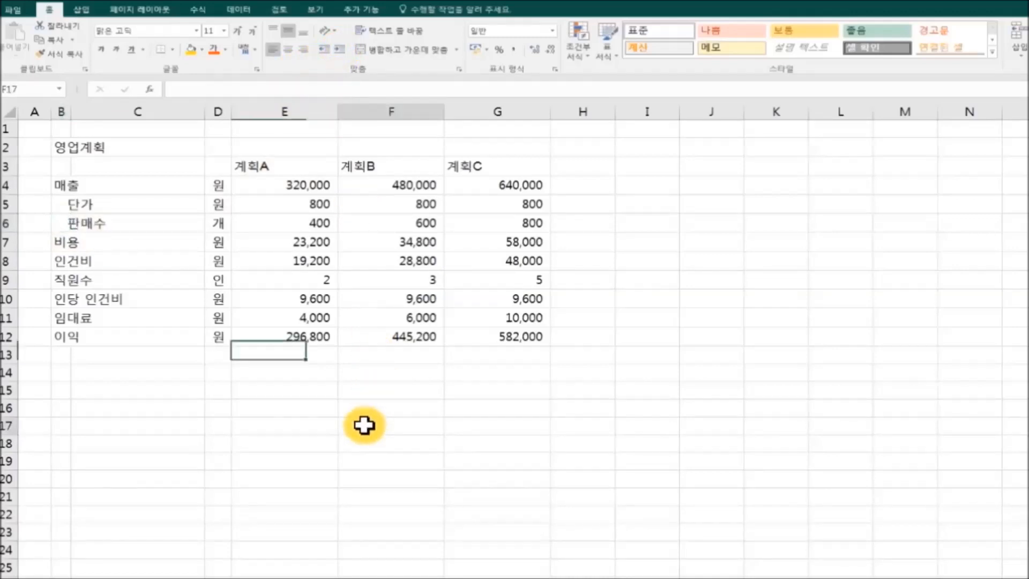
Indent the label 인건비 in B8 by one level beneath 비용.
left_click(81, 185)
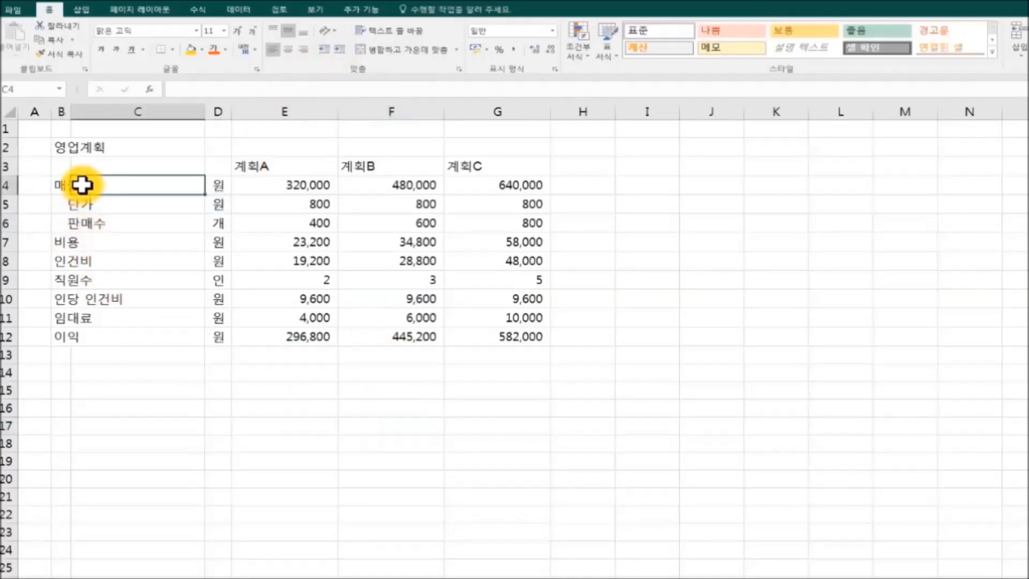
left_click(62, 246)
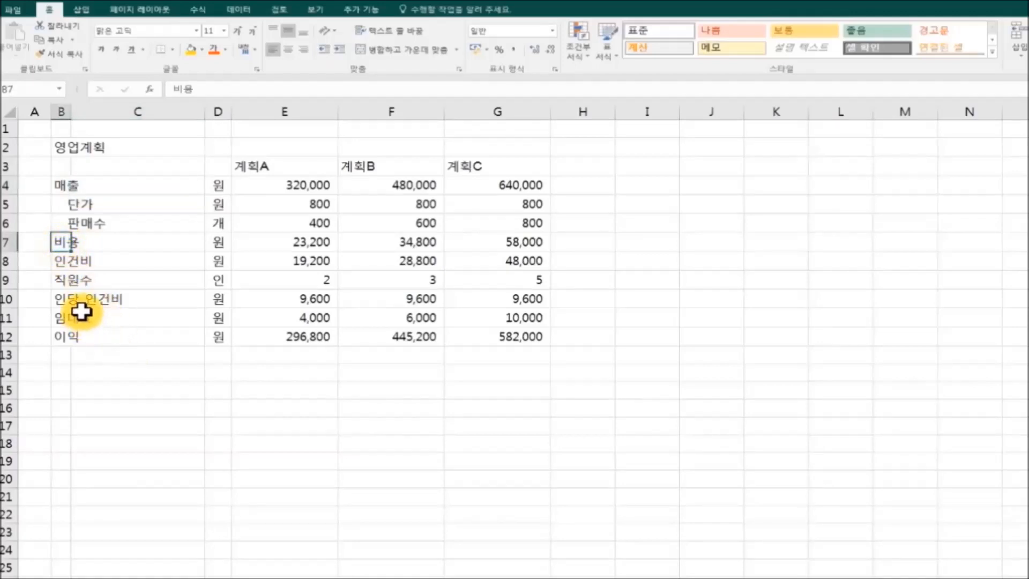
left_click(70, 261)
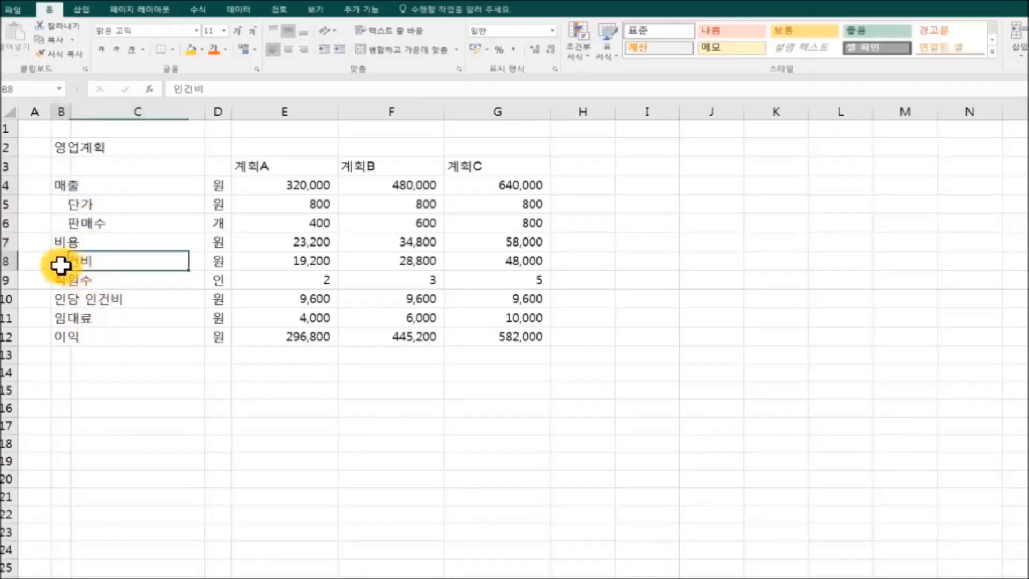
left_click(340, 49)
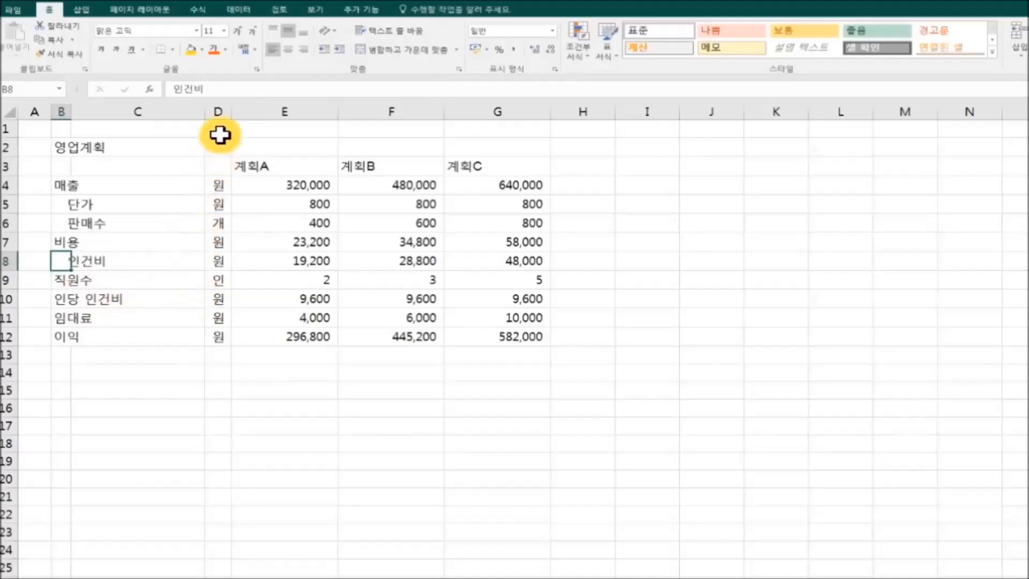
Insert another column before unit column D and narrow column C to a slim indent width.
left_click(220, 113)
right_click(219, 112)
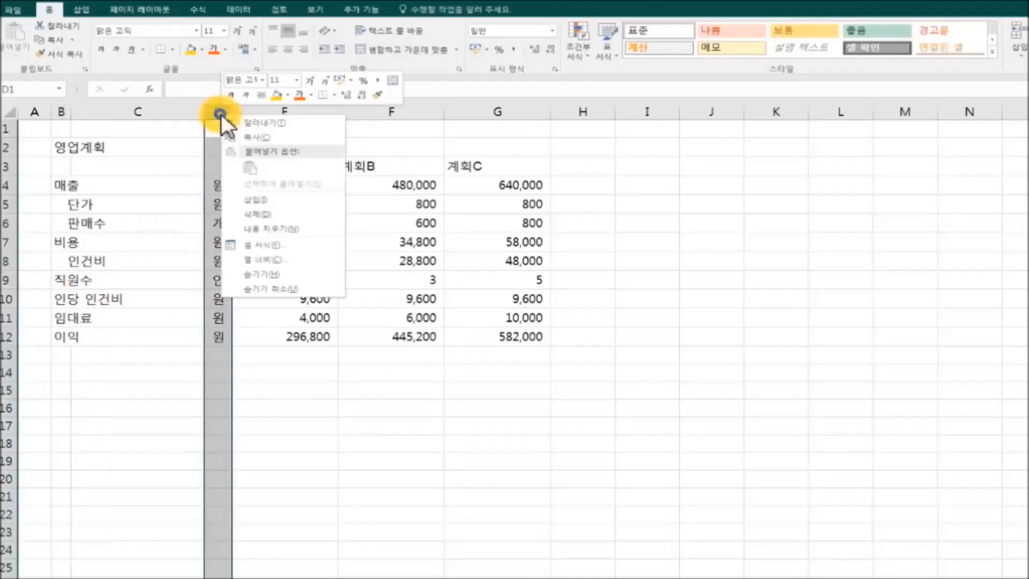
left_click(295, 200)
left_click_drag(205, 112, 93, 112)
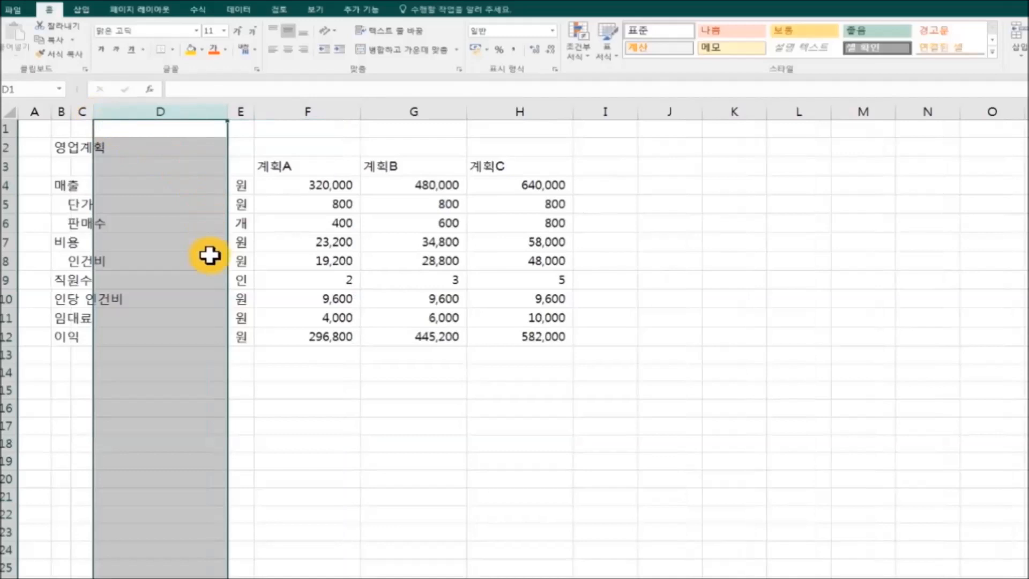
left_click(294, 420)
Indent the labels 직원수 in B9 and 인당 인건비 in B10 by two levels beneath 인건비.
left_click(63, 283)
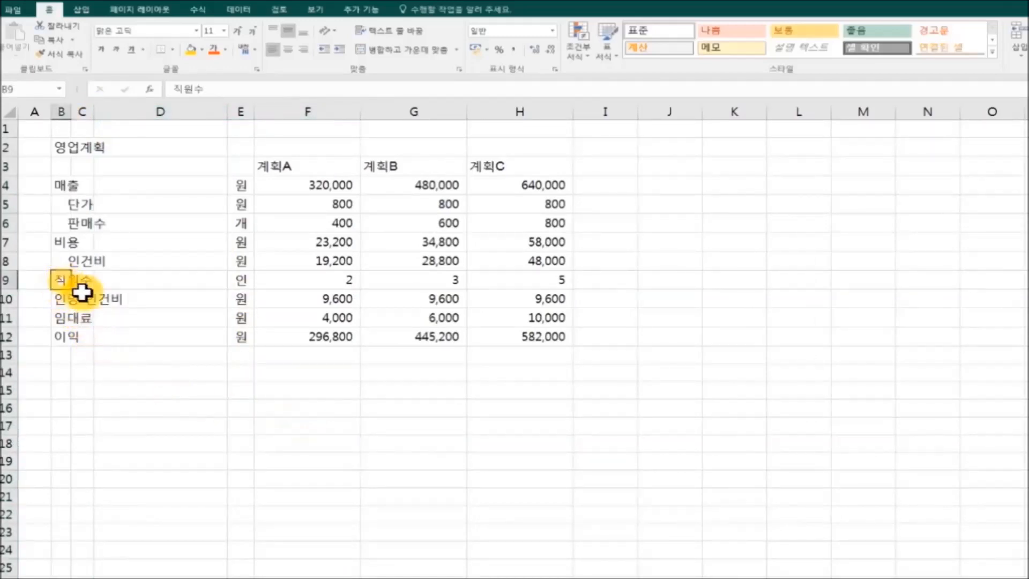
left_click(344, 48)
left_click(395, 406)
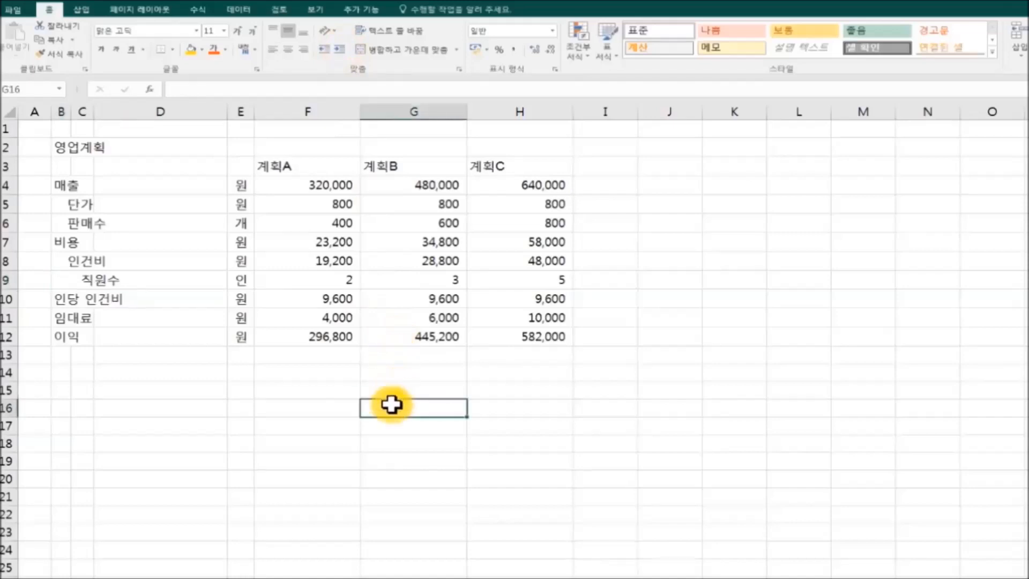
left_click(65, 301)
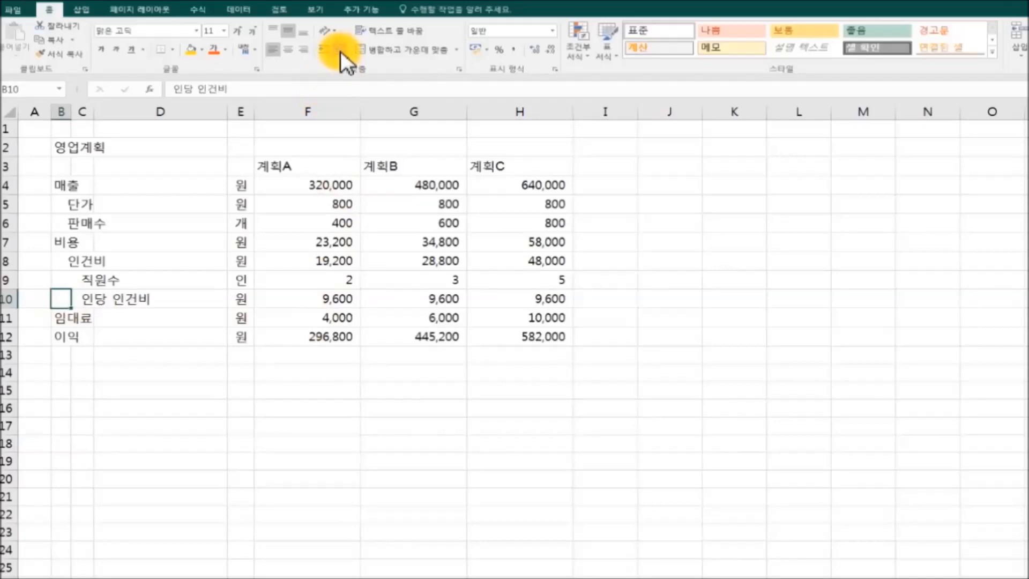
left_click(363, 406)
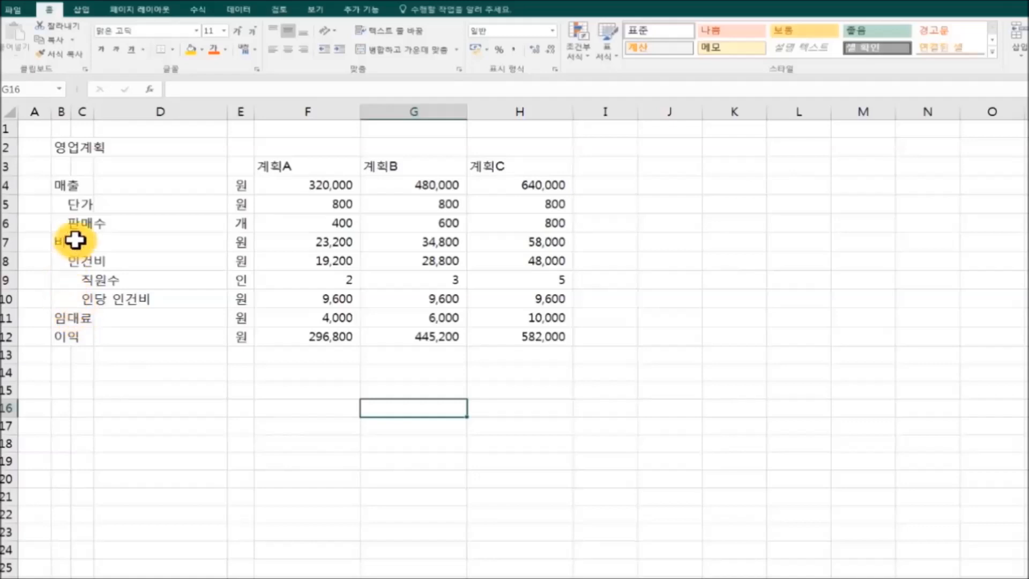
Indent the label 임대료 in B11 by one level to align it with 인건비.
left_click(63, 318)
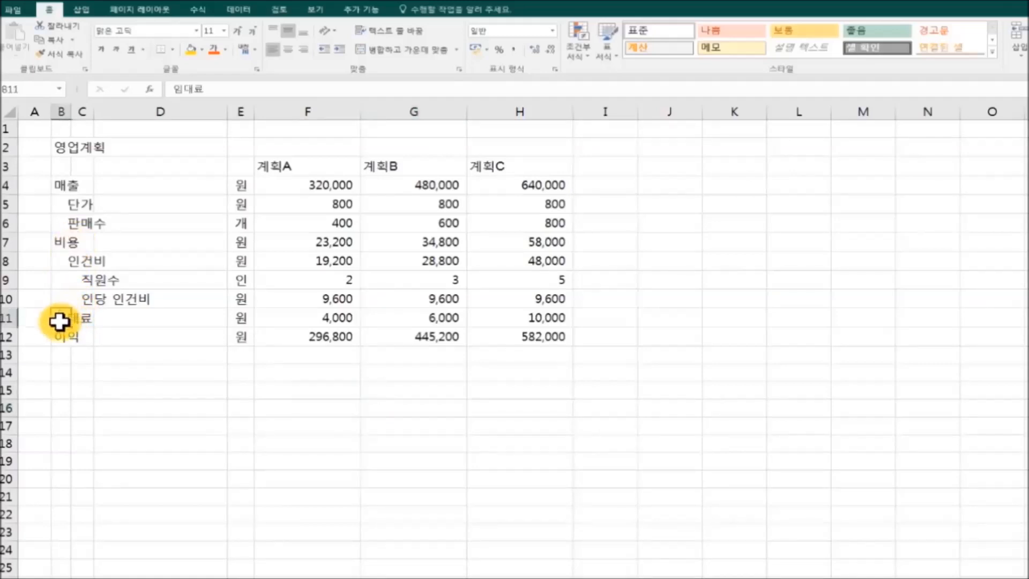
left_click(336, 49)
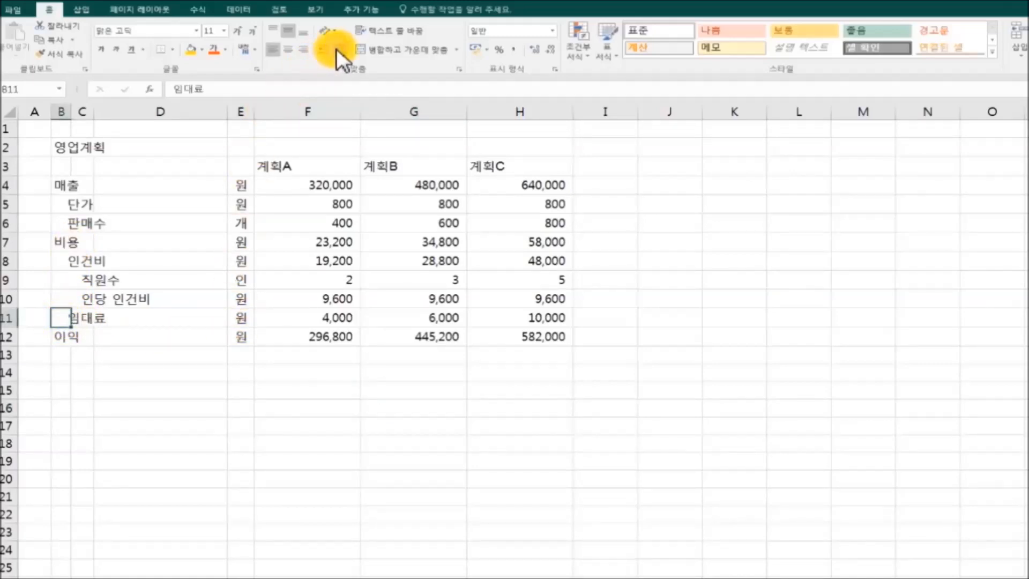
left_click(389, 473)
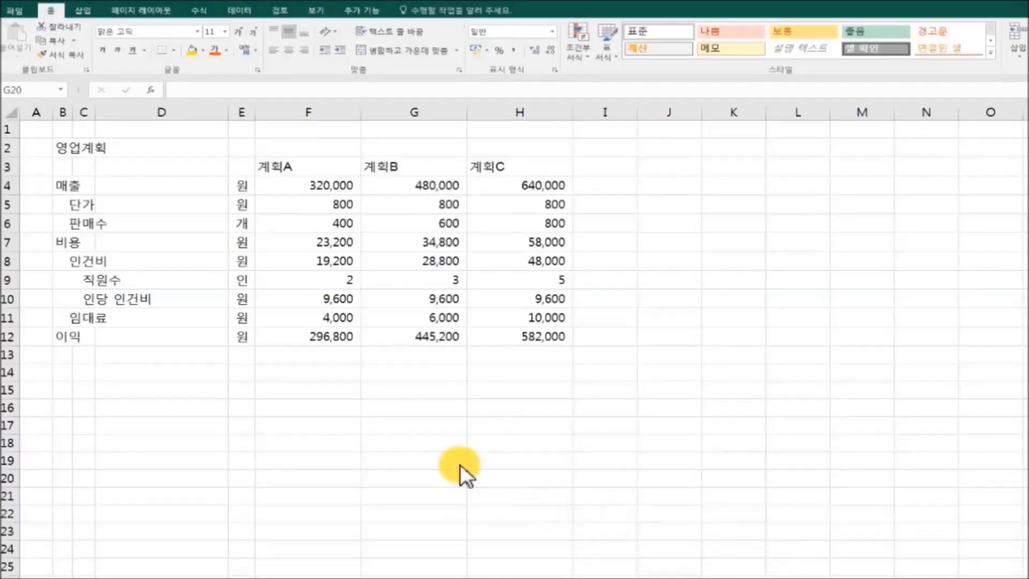
Narrow column D to just past the longest label, and reduce number columns F to H to one equal, narrower width.
left_click(195, 104)
left_click_drag(225, 112, 161, 111)
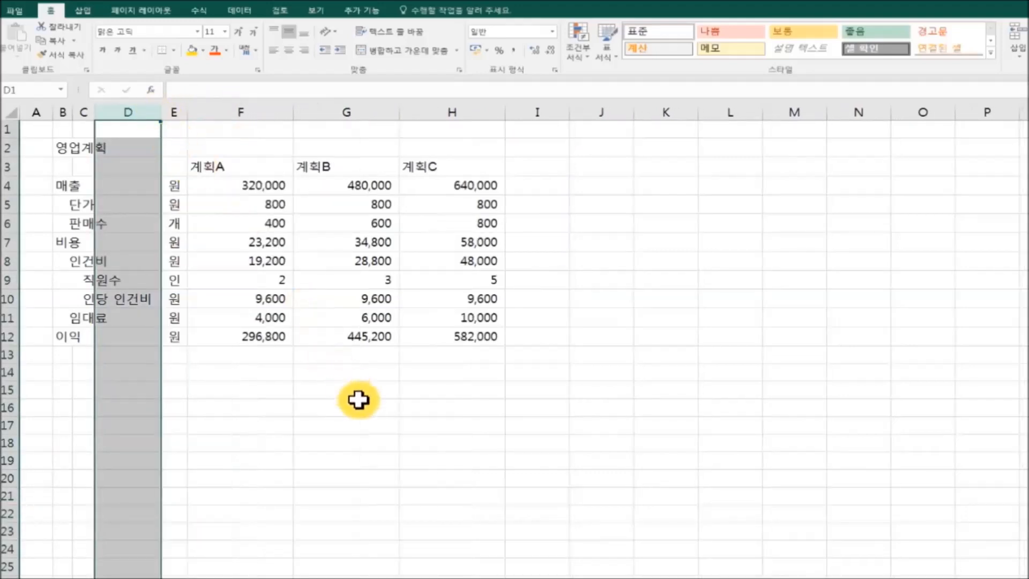
left_click(360, 407)
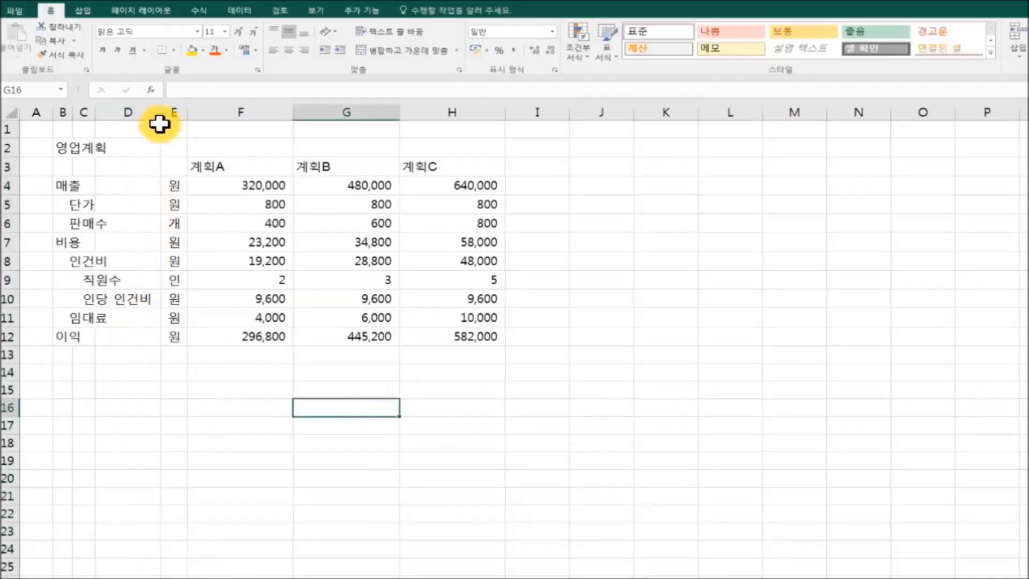
left_click_drag(162, 116, 167, 111)
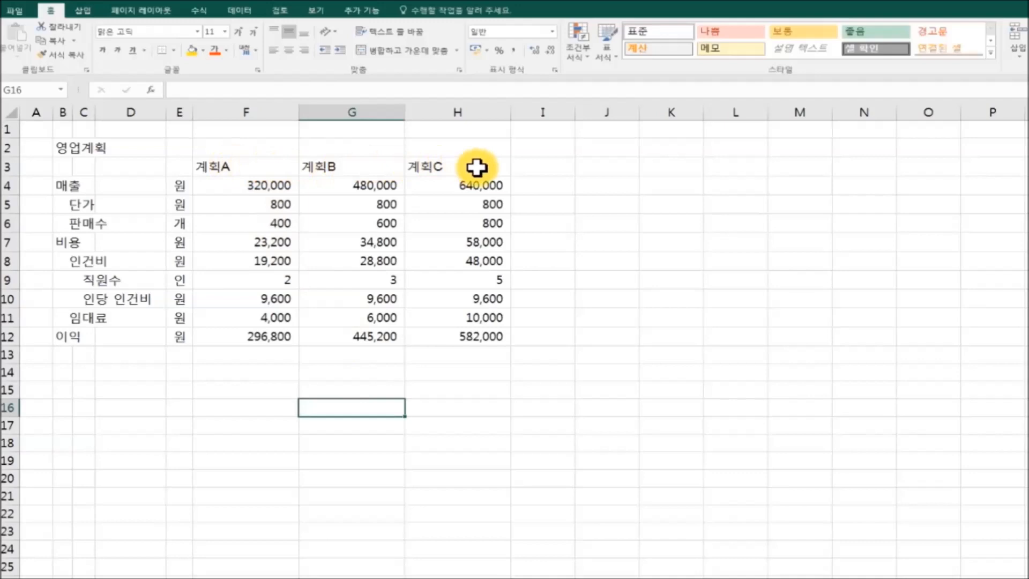
left_click_drag(247, 107, 477, 109)
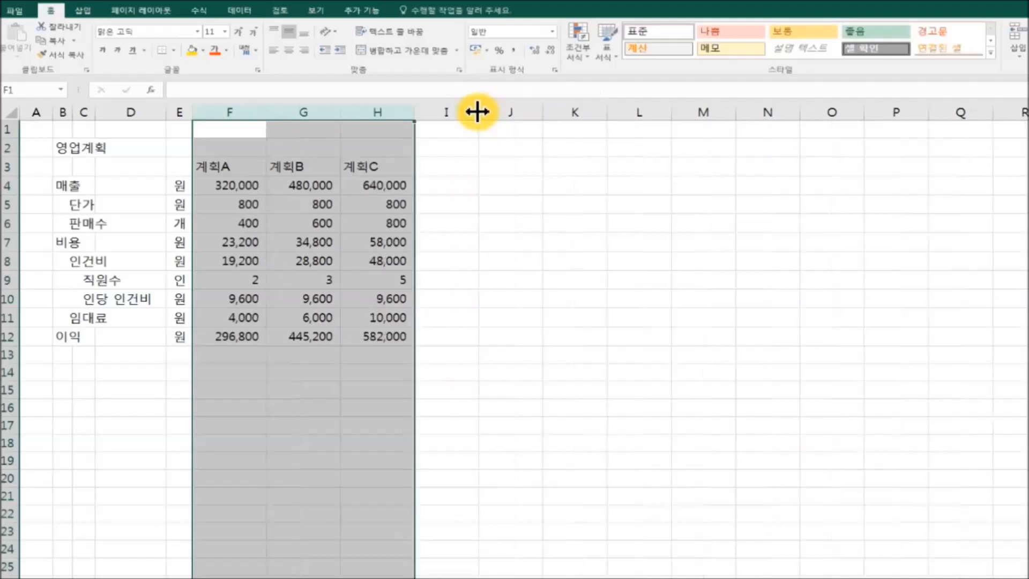
left_click(579, 357)
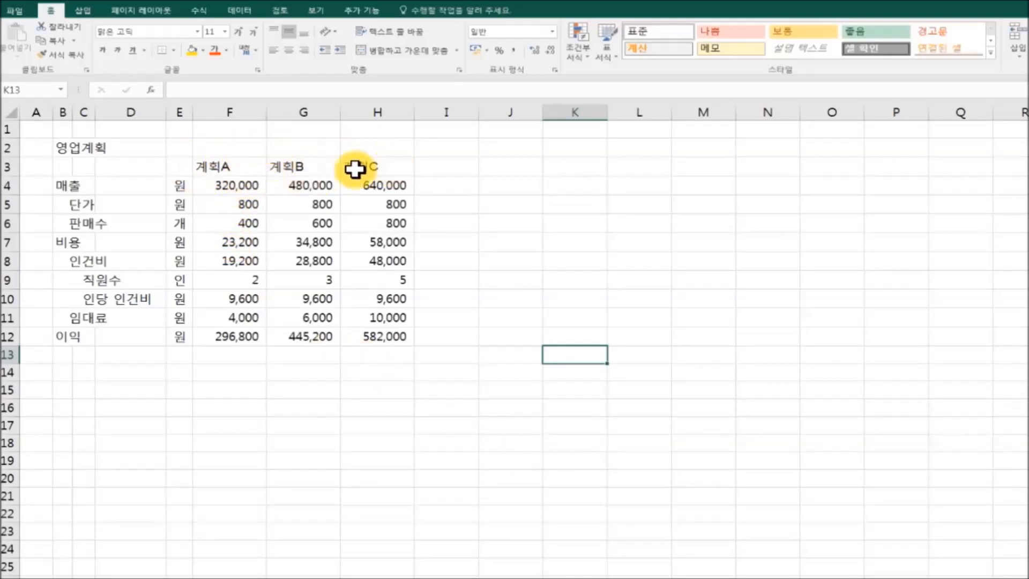
Right-align the plan headings 계획A, 계획B and 계획C in F3:H3 over their numbers.
left_click_drag(220, 166, 375, 167)
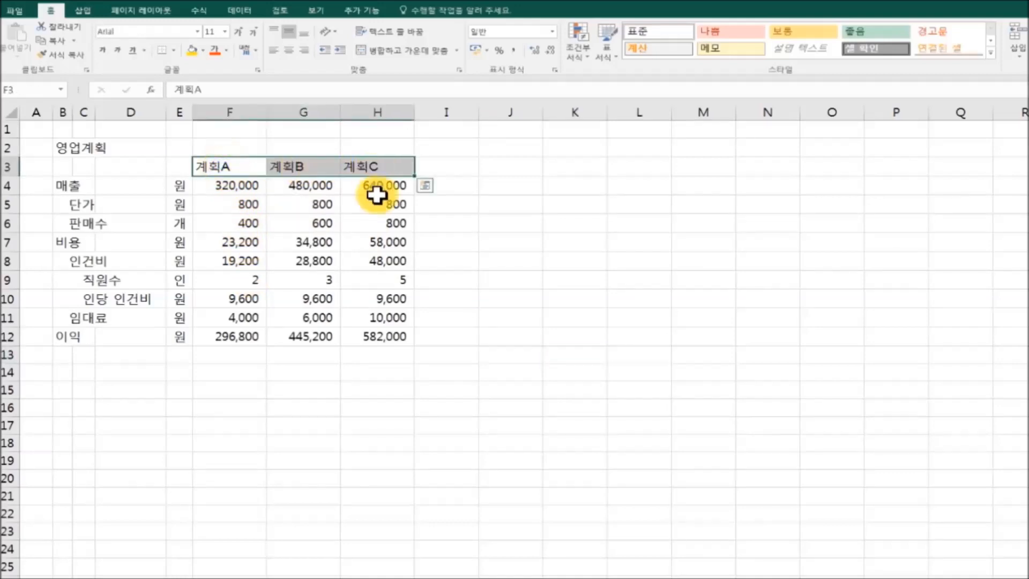
left_click(300, 50)
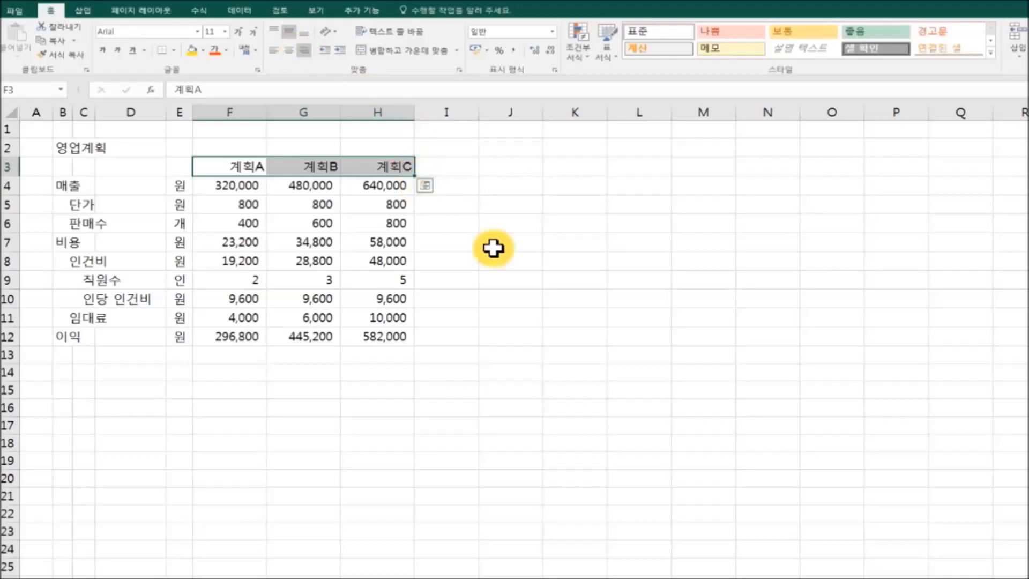
left_click(574, 332)
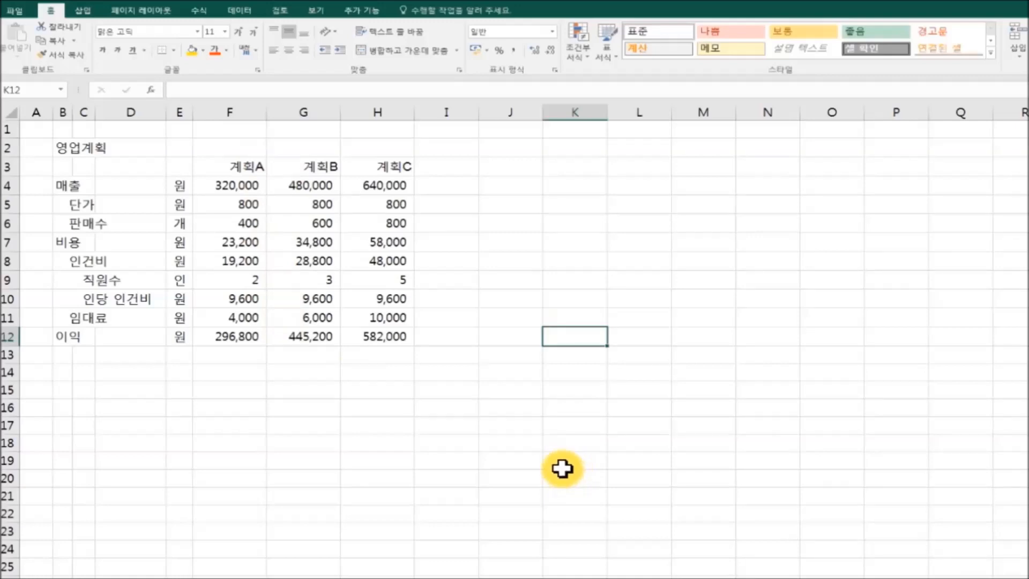
Hide the worksheet gridlines.
left_click(862, 578)
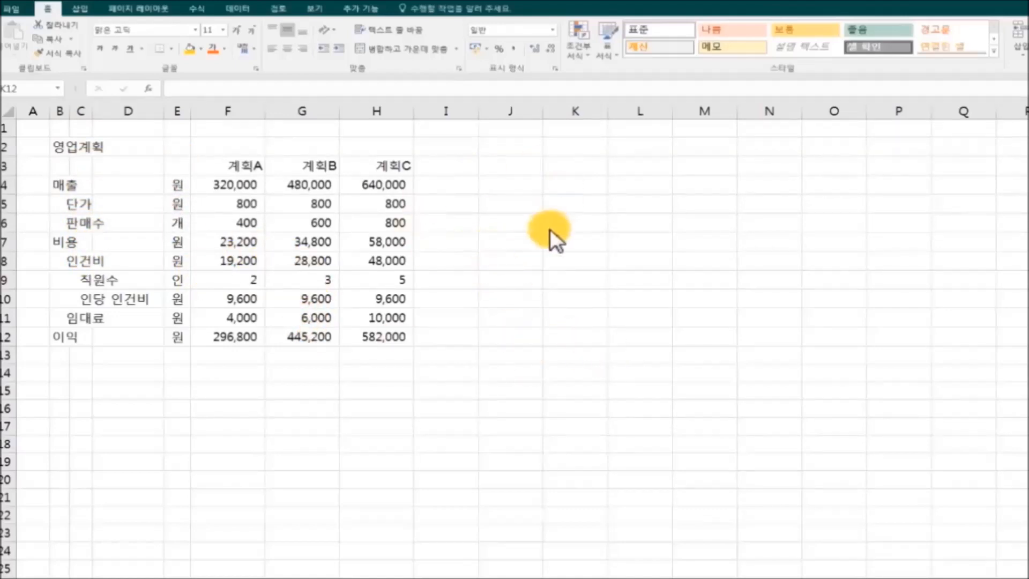
left_click(317, 8)
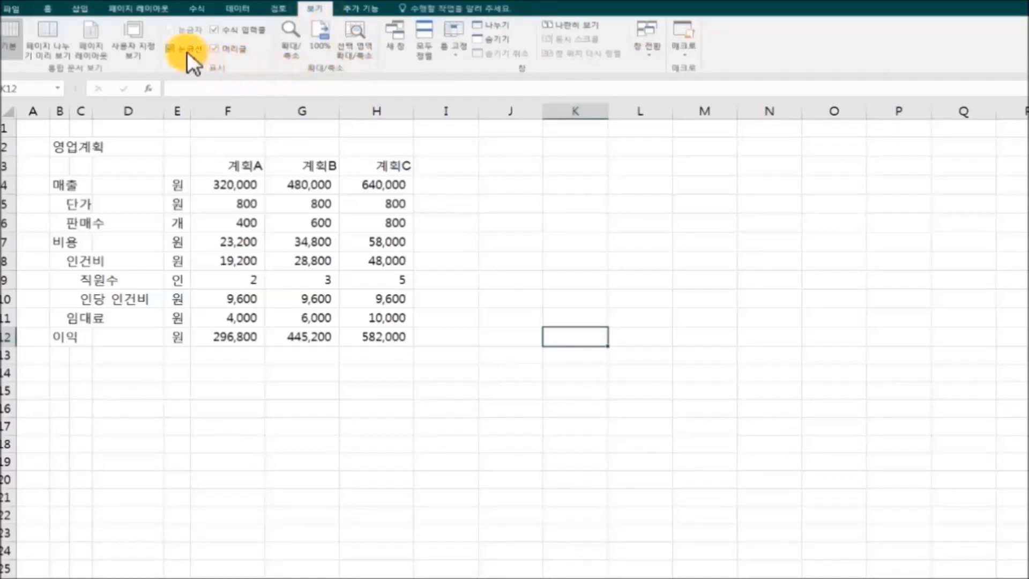
left_click(175, 49)
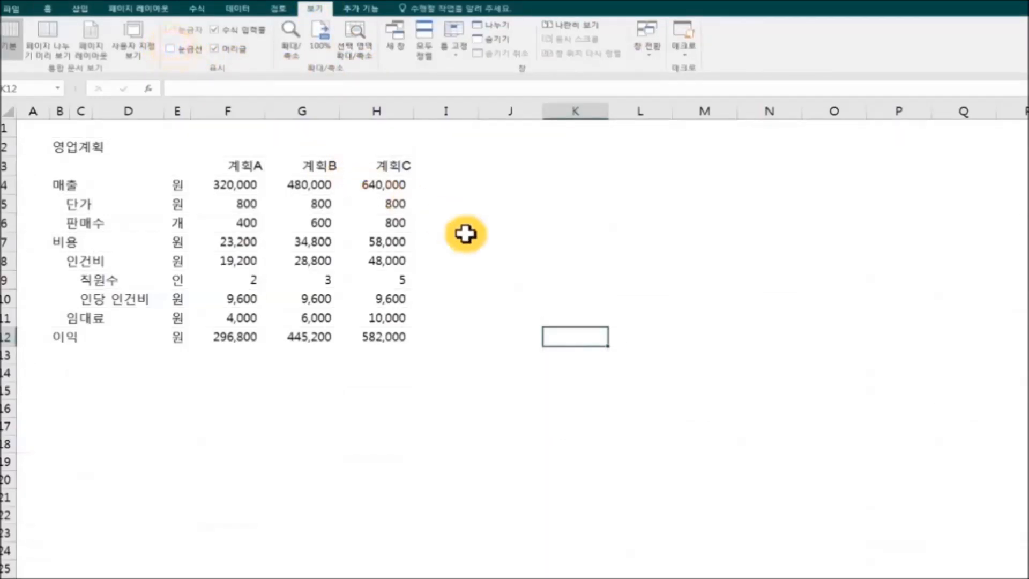
left_click(567, 245)
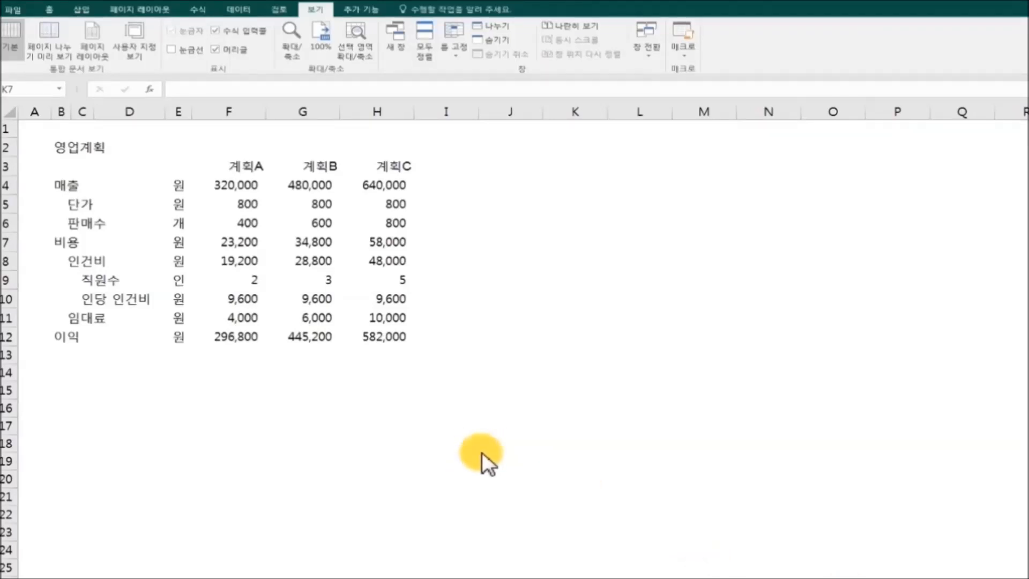
Try applying all borders to the table range B3:H12, and undo them.
left_click(69, 144)
mouse_move(70, 173)
left_mouse_down()
mouse_move(396, 176)
mouse_move(393, 341)
left_mouse_up()
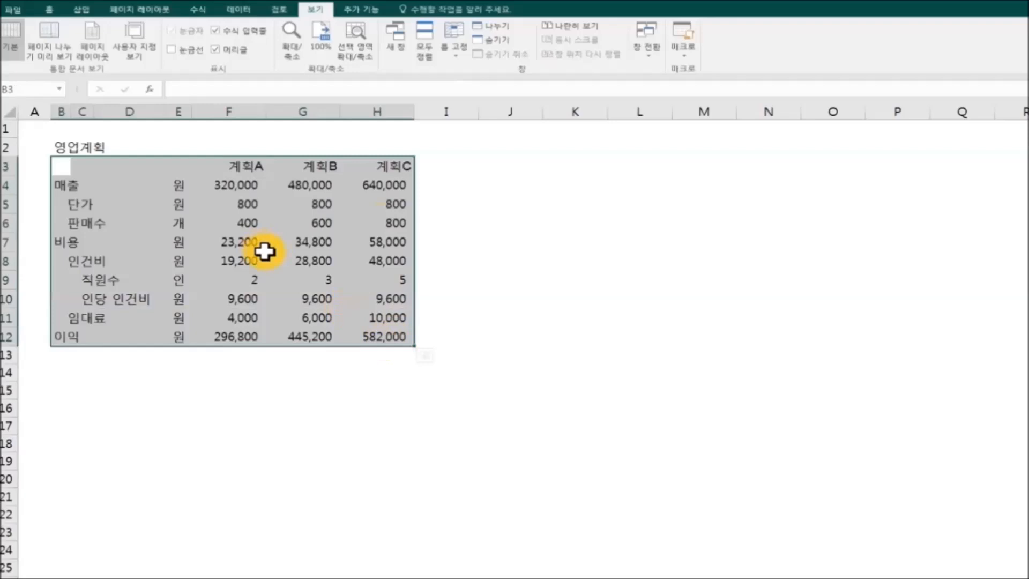
left_click(49, 10)
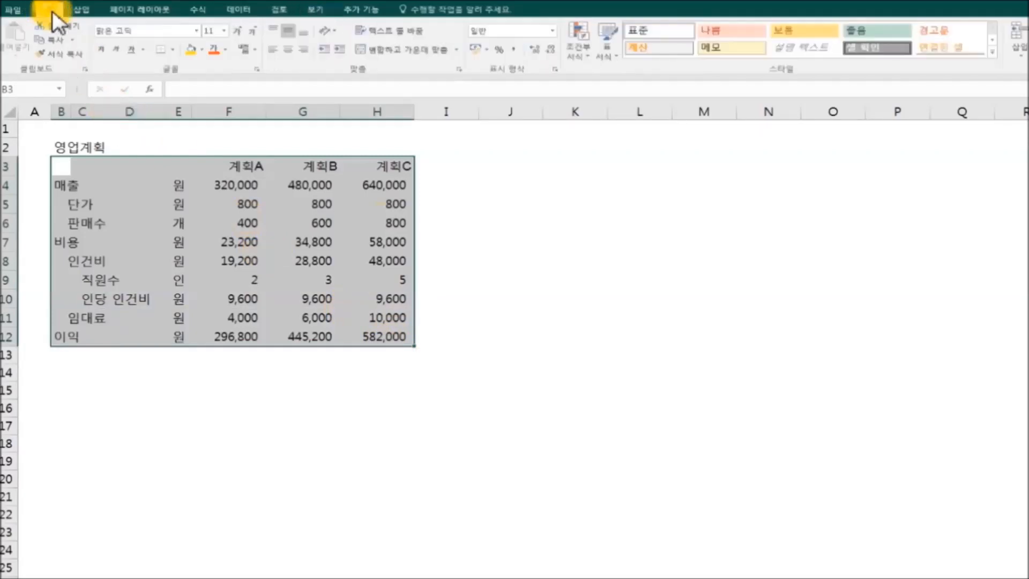
left_click(173, 50)
left_click(229, 154)
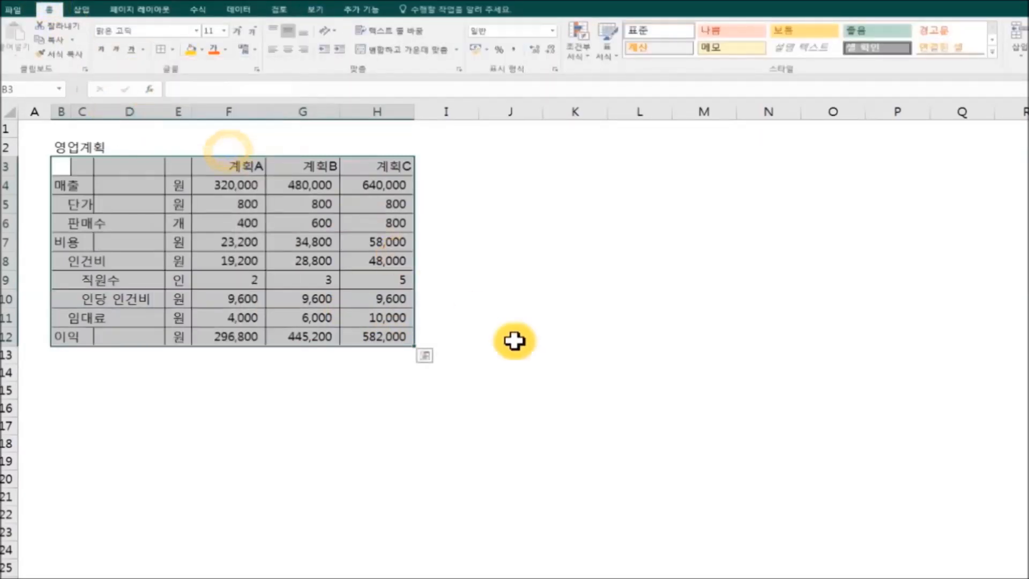
left_click(561, 379)
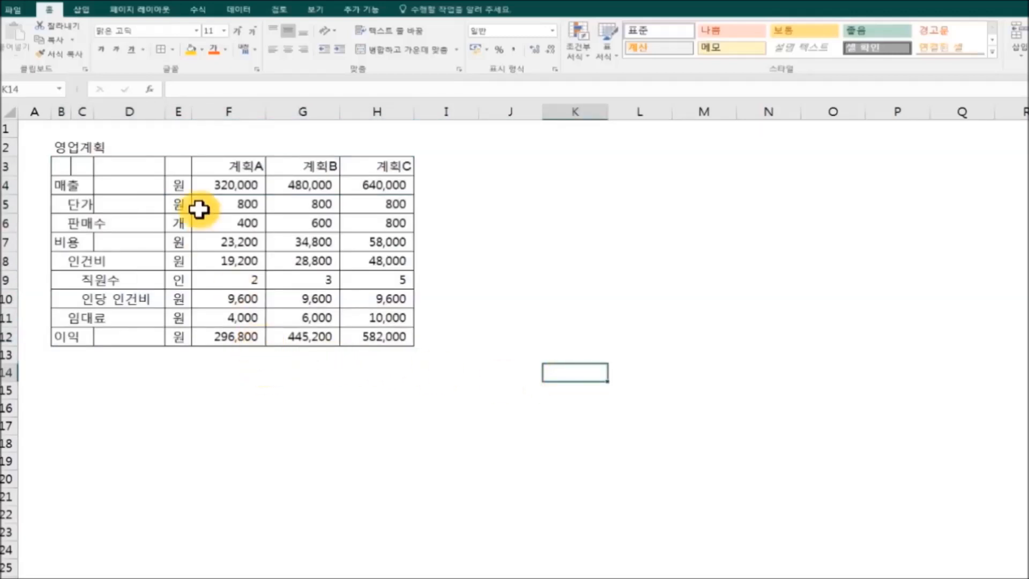
key("ctrl+z")
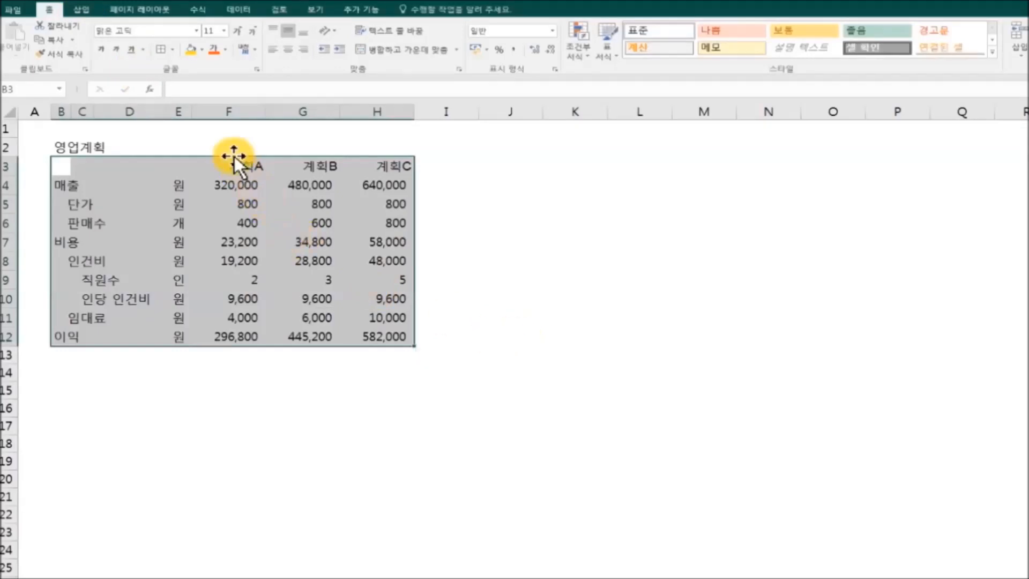
Apply thin top and bottom borders to the table range B3:H12.
left_click(173, 49)
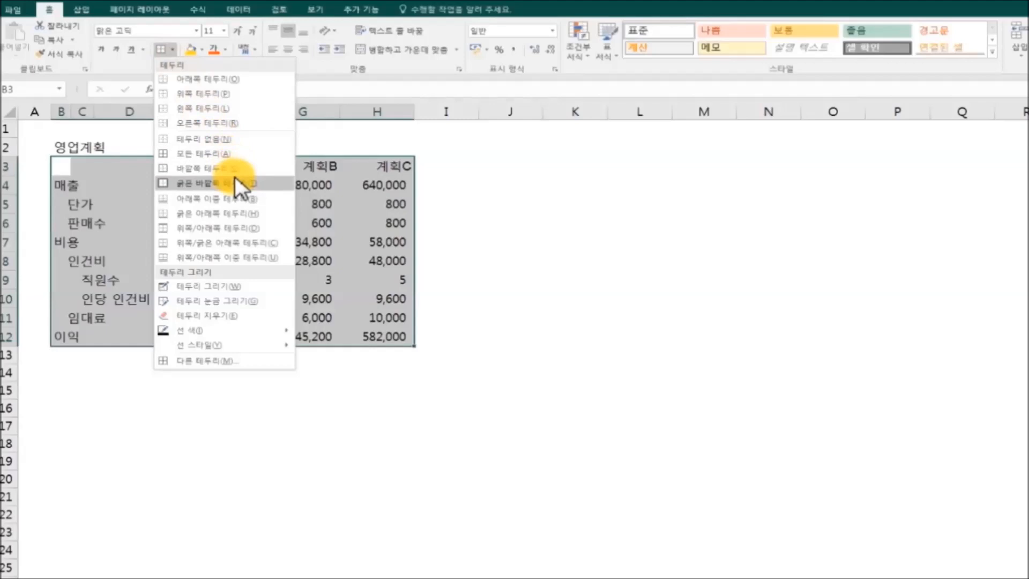
left_click(275, 225)
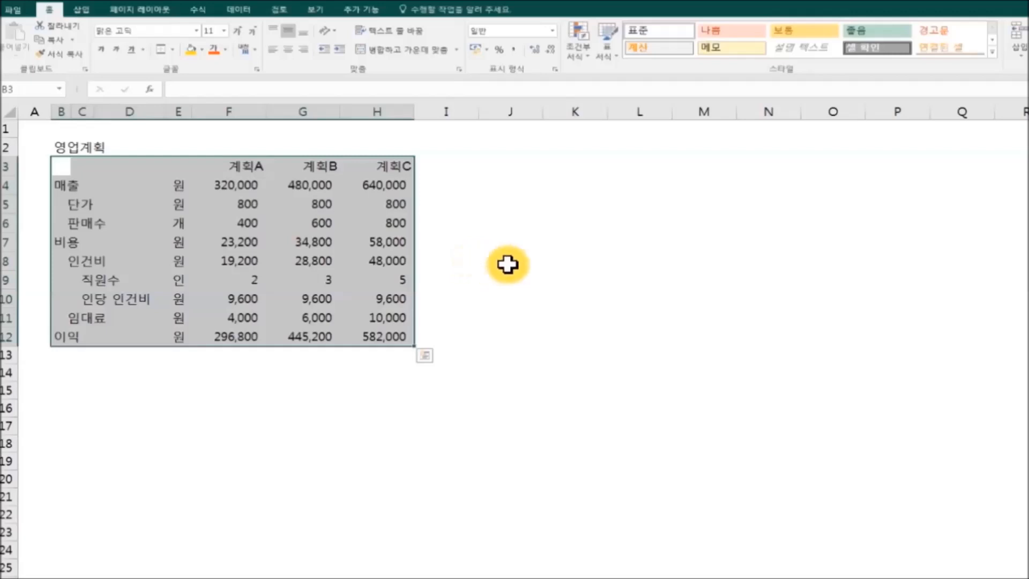
left_click(528, 280)
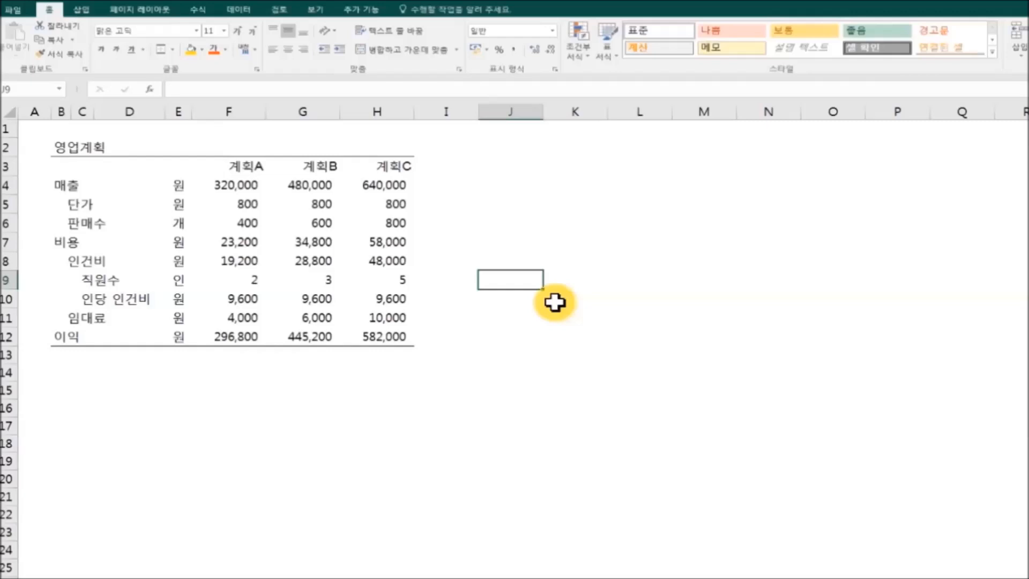
left_click(584, 390)
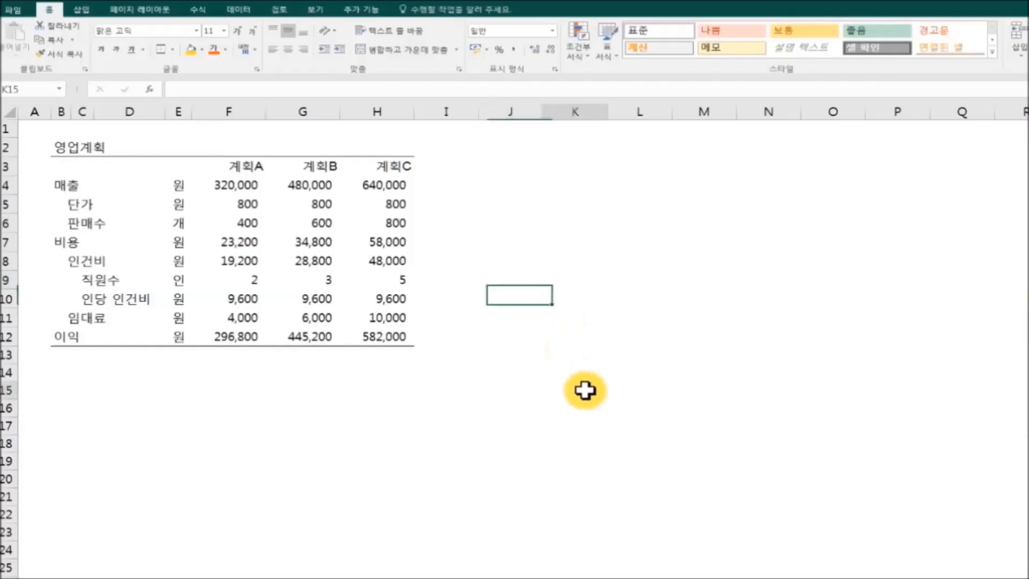
Change the top and bottom borders of the table range B3:H12 to a thick solid line.
left_click_drag(55, 163, 379, 333)
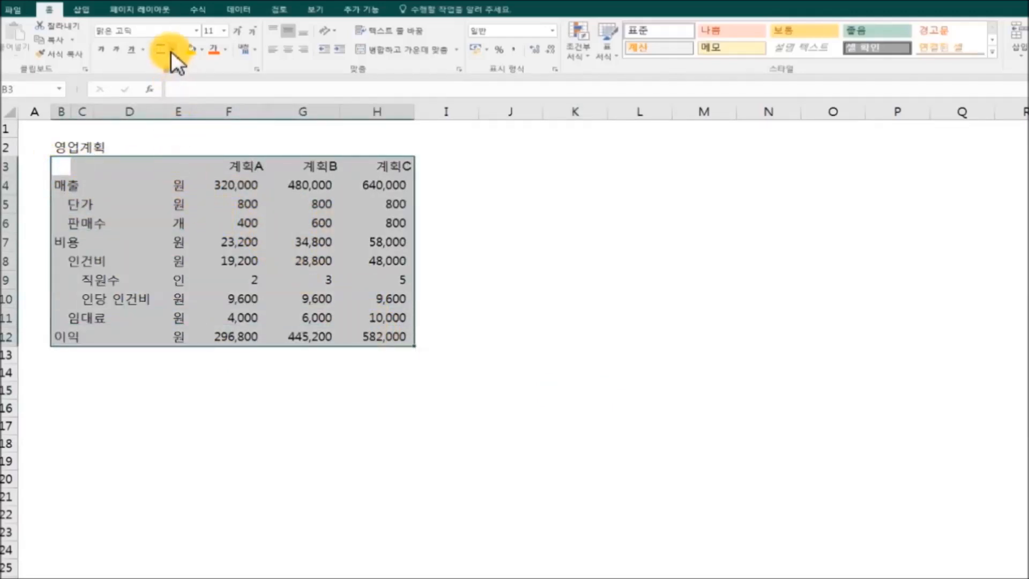
right_click(206, 170)
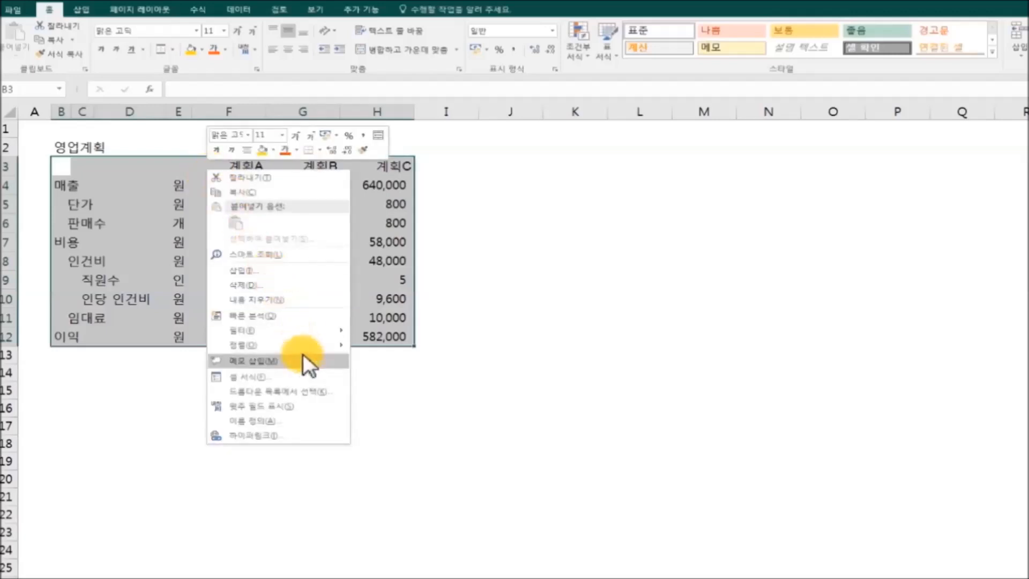
left_click(308, 377)
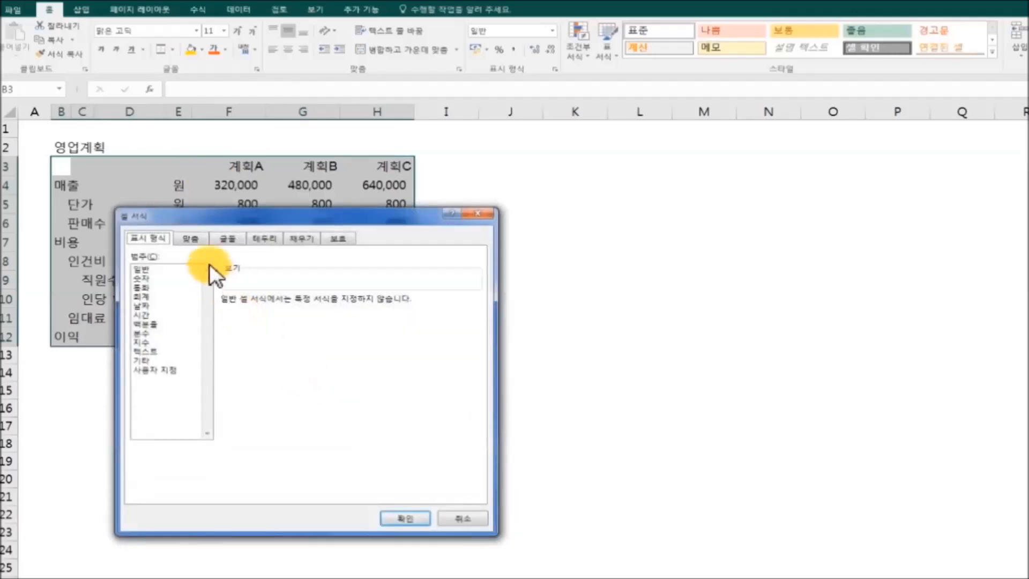
left_click(264, 238)
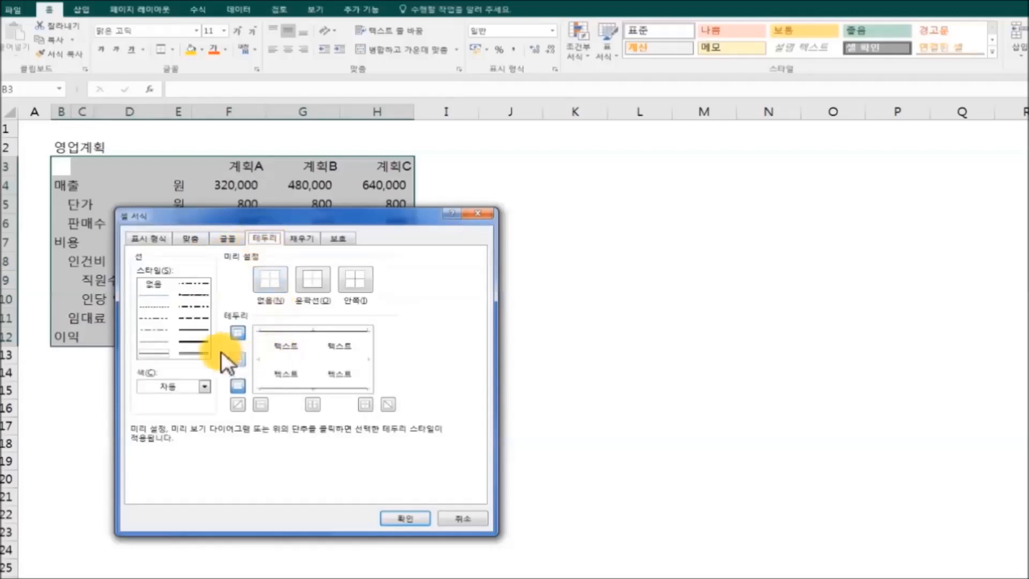
left_click(202, 340)
left_click(323, 330)
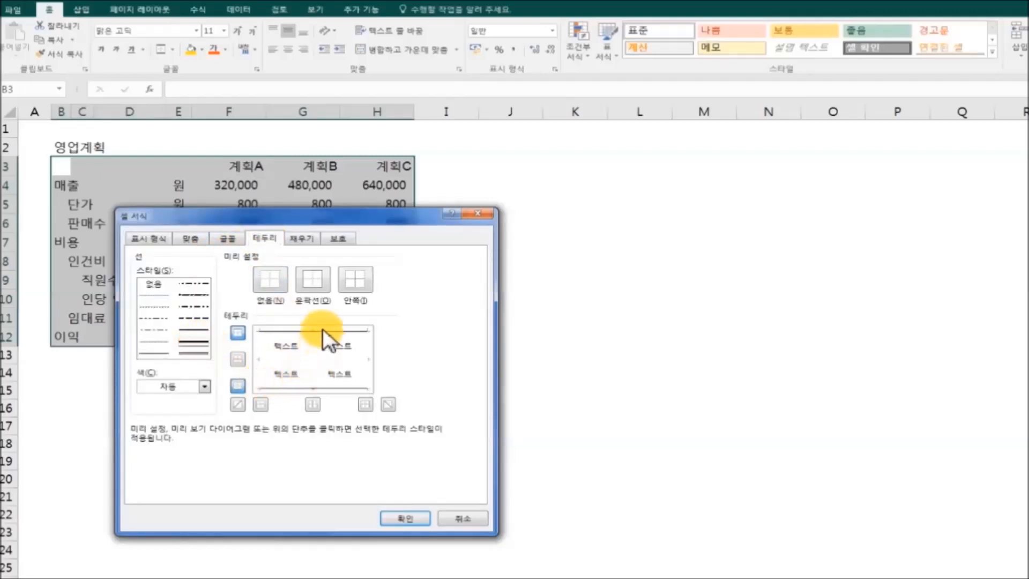
left_click(341, 388)
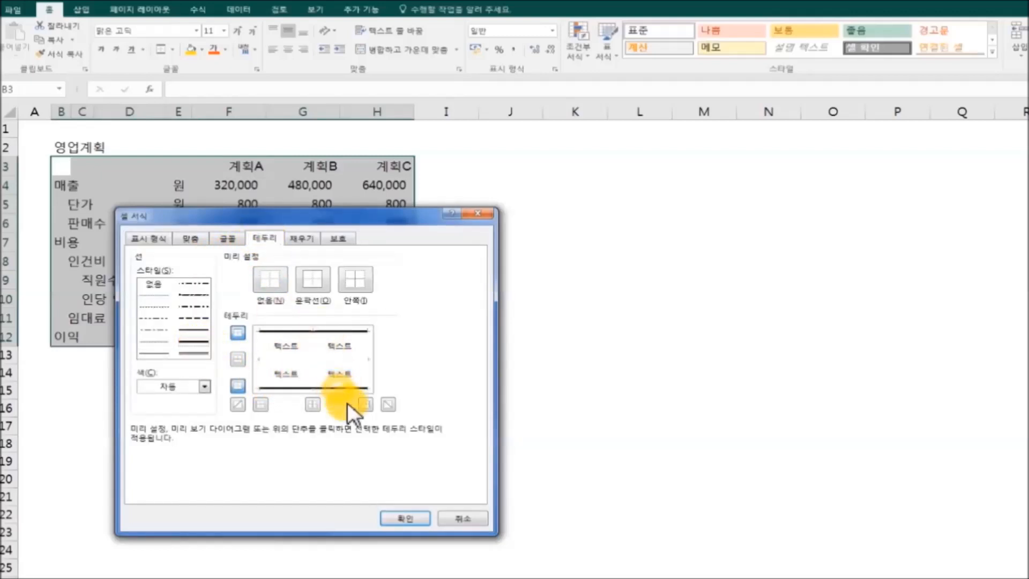
left_click(400, 514)
left_click(620, 494)
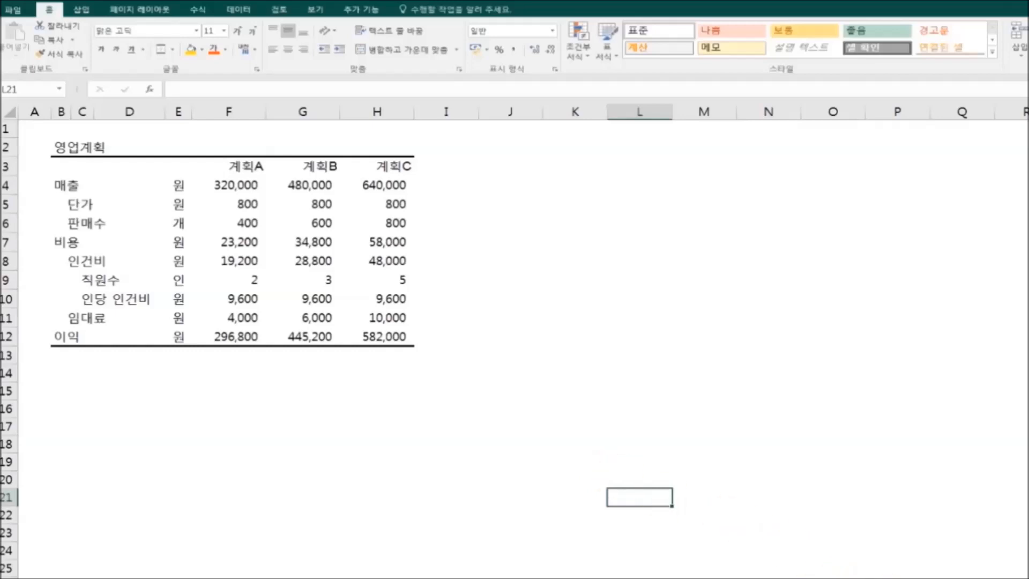
left_click(1028, 551)
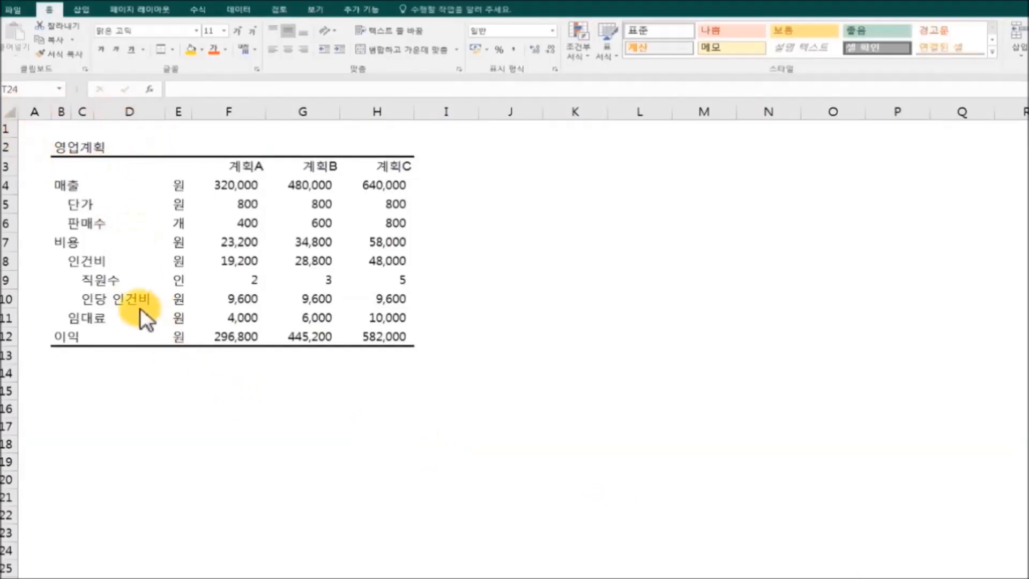
Fill the main item rows 매출, 비용 and 이익 (B4:H4, B7:H7, B12:H12) with light blue.
left_click_drag(71, 184, 381, 189)
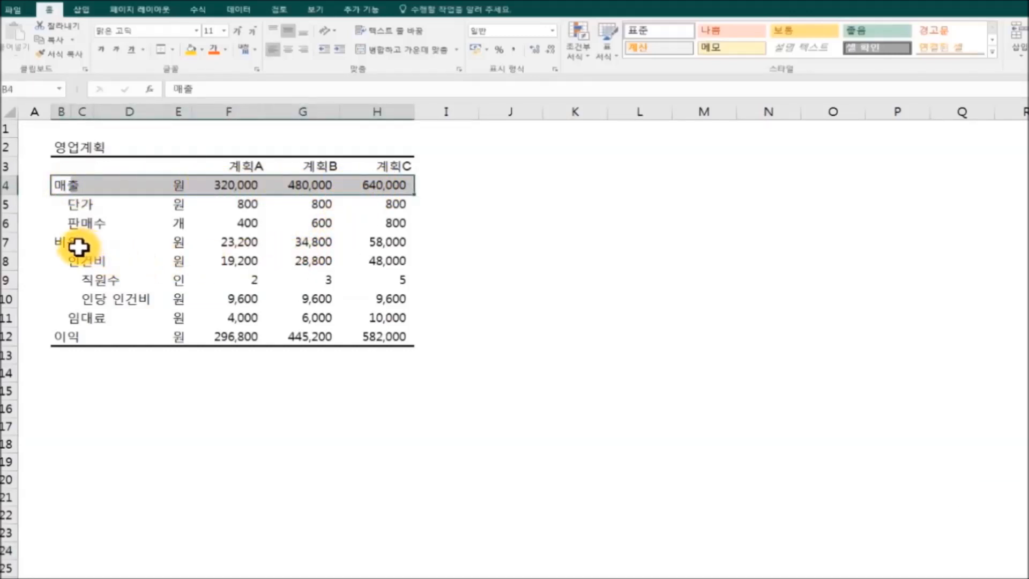
left_click_drag(74, 240, 377, 241)
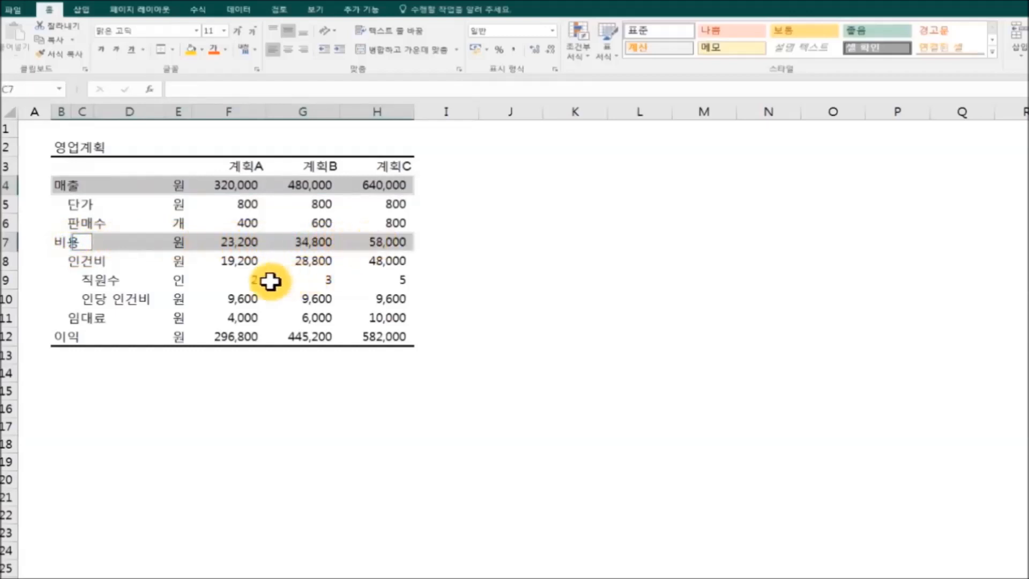
left_click_drag(73, 244, 374, 244)
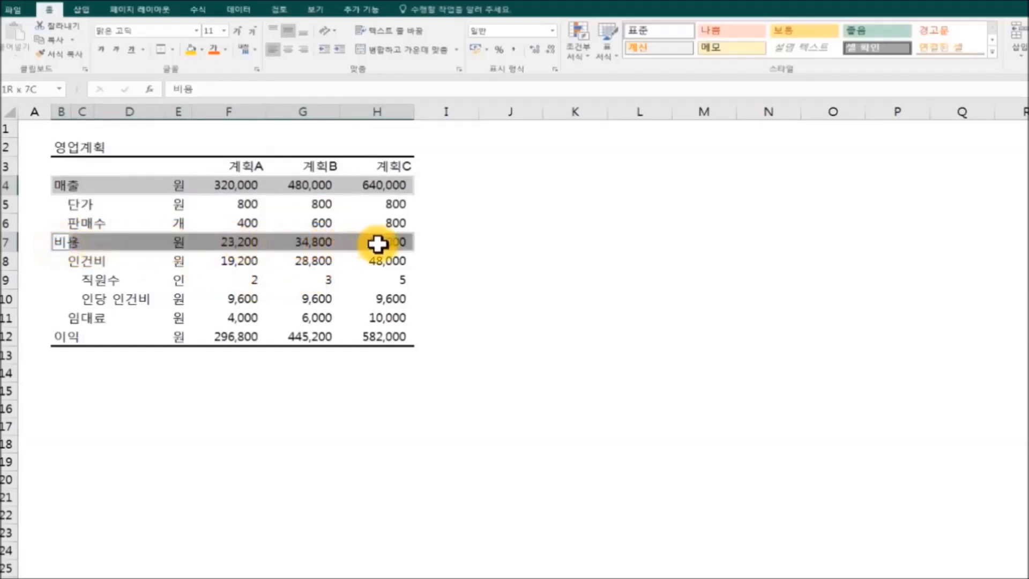
left_click_drag(63, 335, 376, 333)
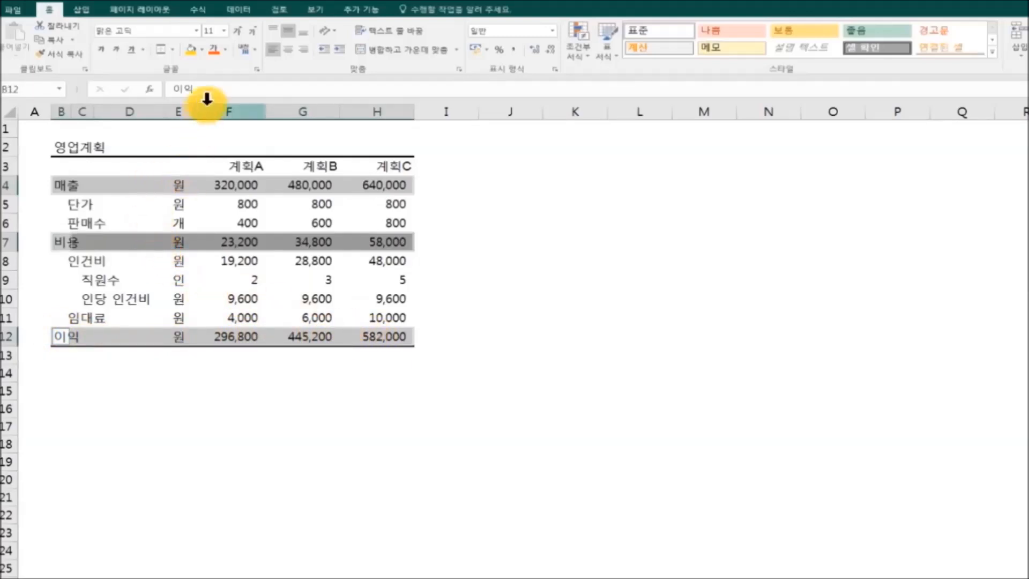
left_click(205, 49)
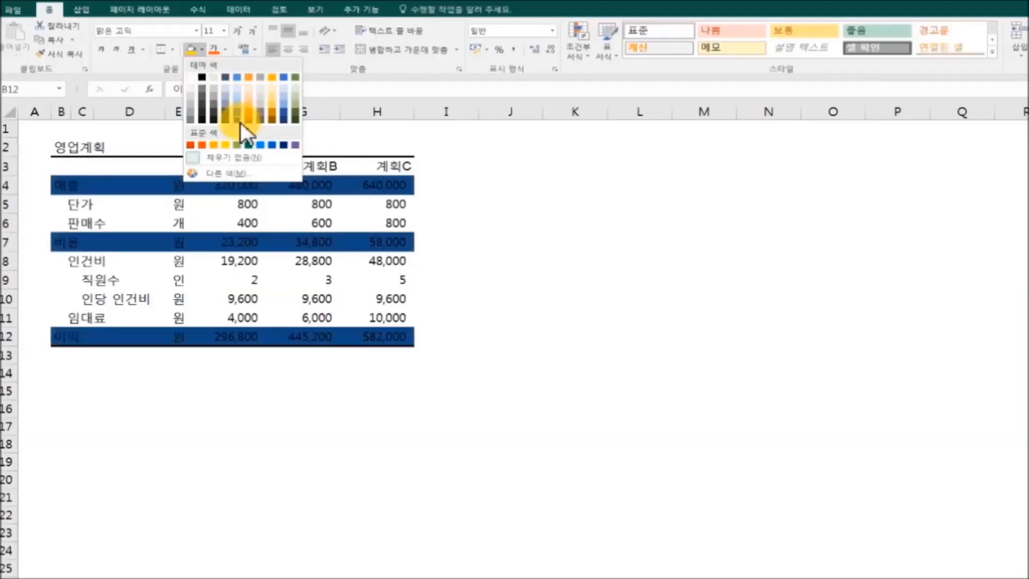
left_click(243, 85)
left_click(573, 318)
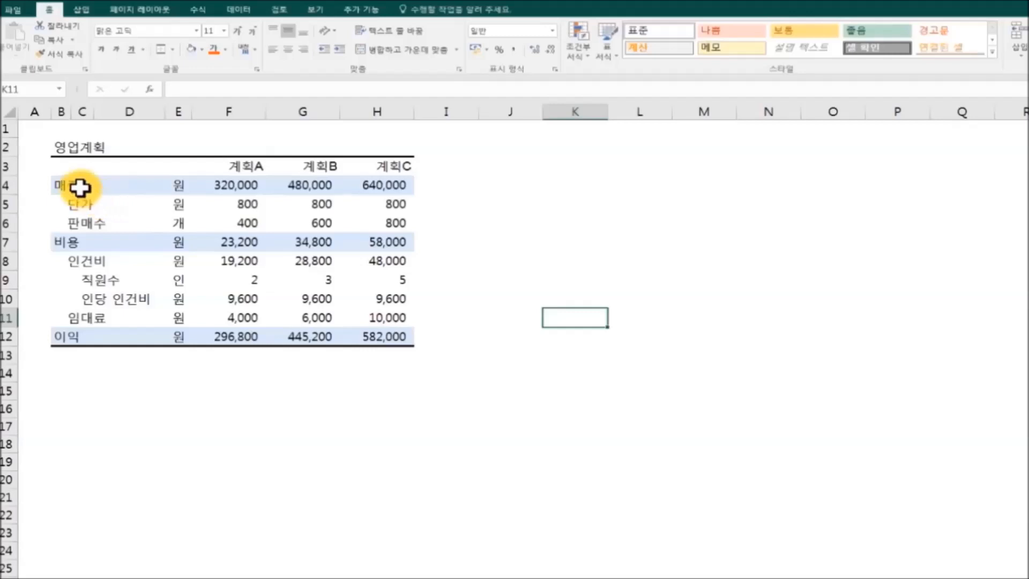
Try bold text on the shaded rows 매출, 비용 and 이익 from column B to H.
left_click_drag(79, 187, 379, 183)
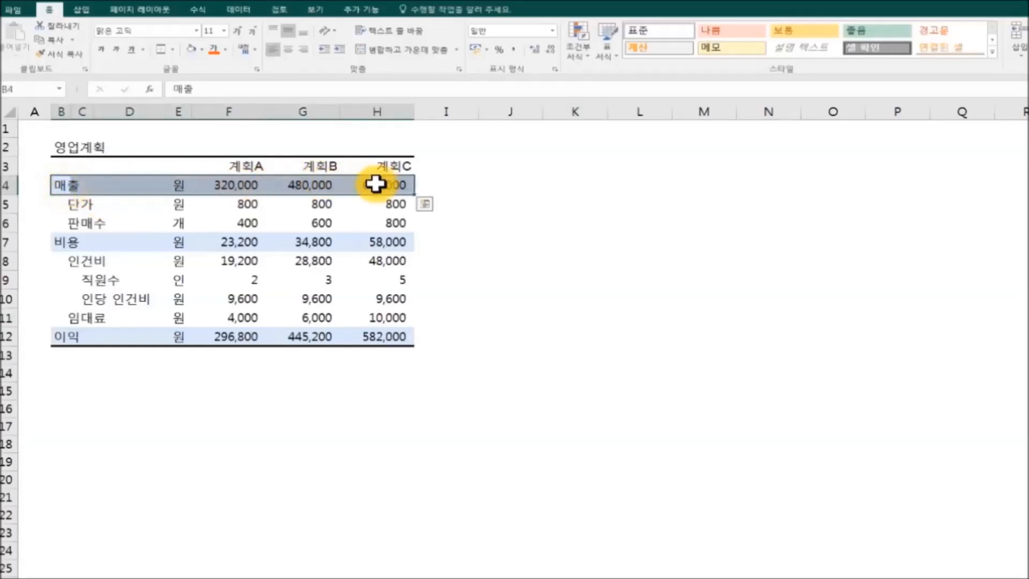
left_click_drag(62, 242, 368, 242)
left_click_drag(57, 338, 372, 340)
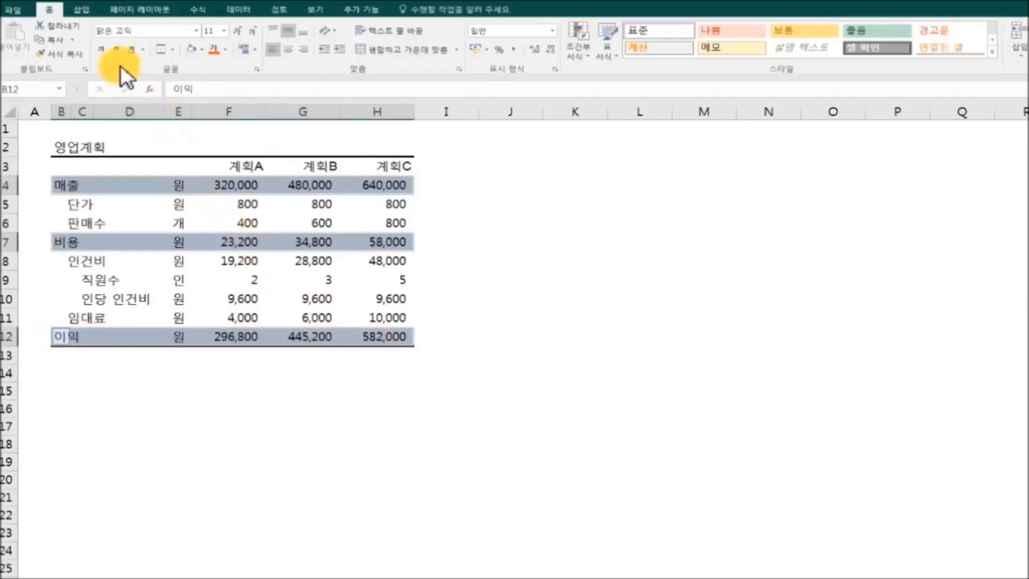
left_click(102, 49)
left_click(602, 320)
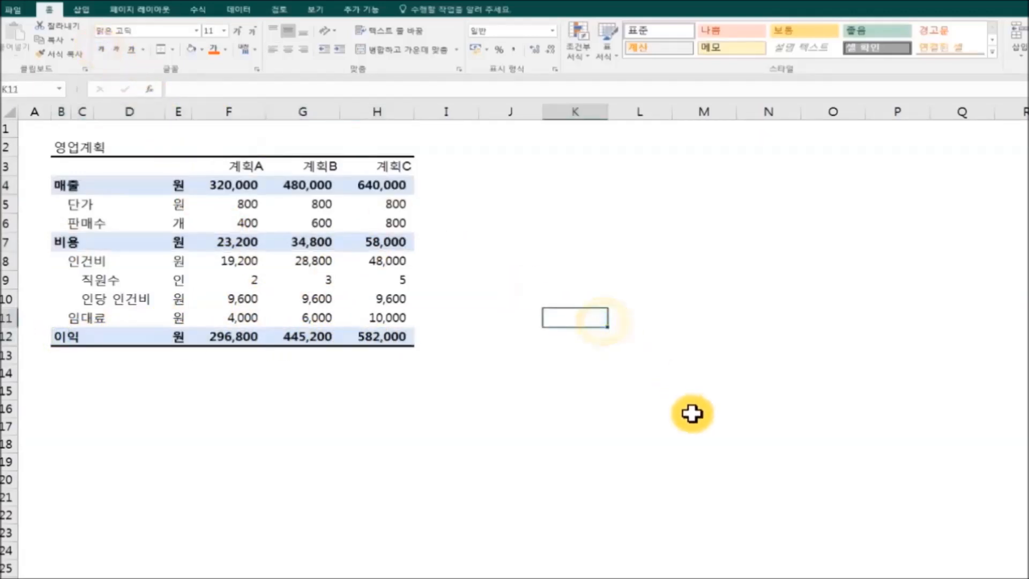
Make the table title 영업계획 in B2 bold.
left_click(77, 144)
left_click_drag(58, 142, 96, 143)
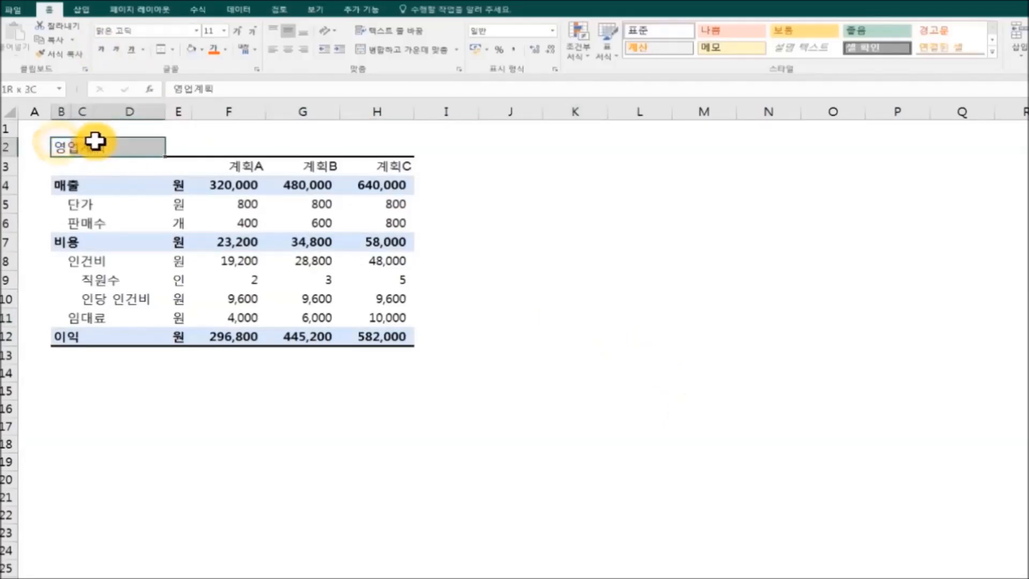
left_click(105, 47)
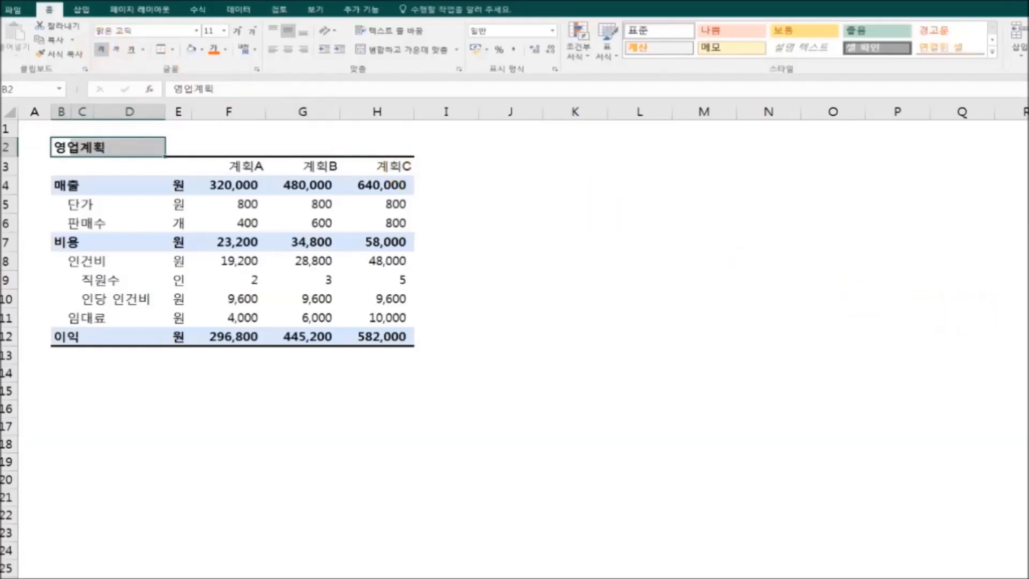
left_click(1028, 300)
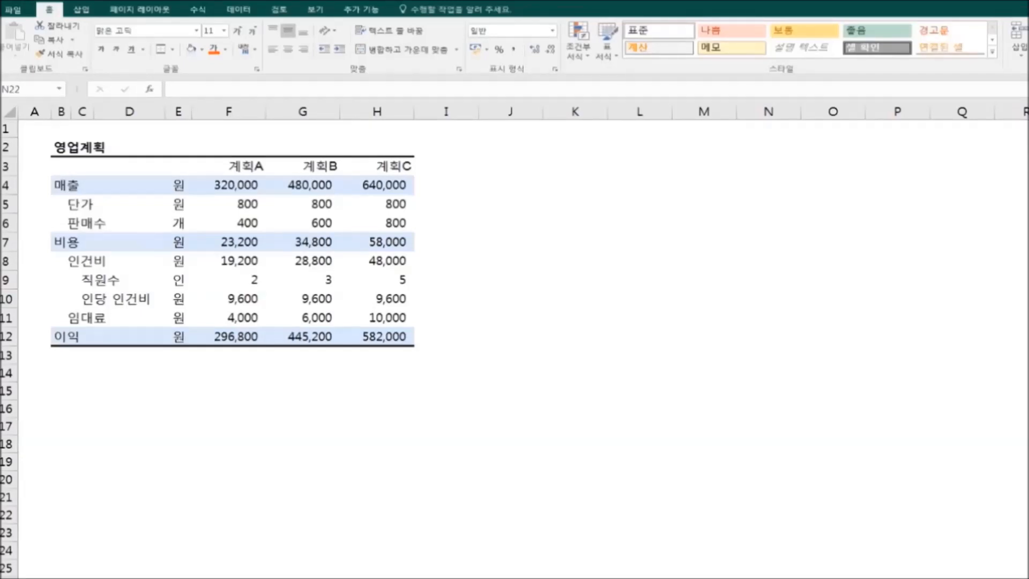
Color the numbers of the sub-item rows in F5:H6 and F8:H11 blue.
left_click_drag(230, 204, 377, 220)
mouse_move(223, 259)
left_mouse_down()
mouse_move(380, 298)
mouse_move(379, 316)
left_mouse_up()
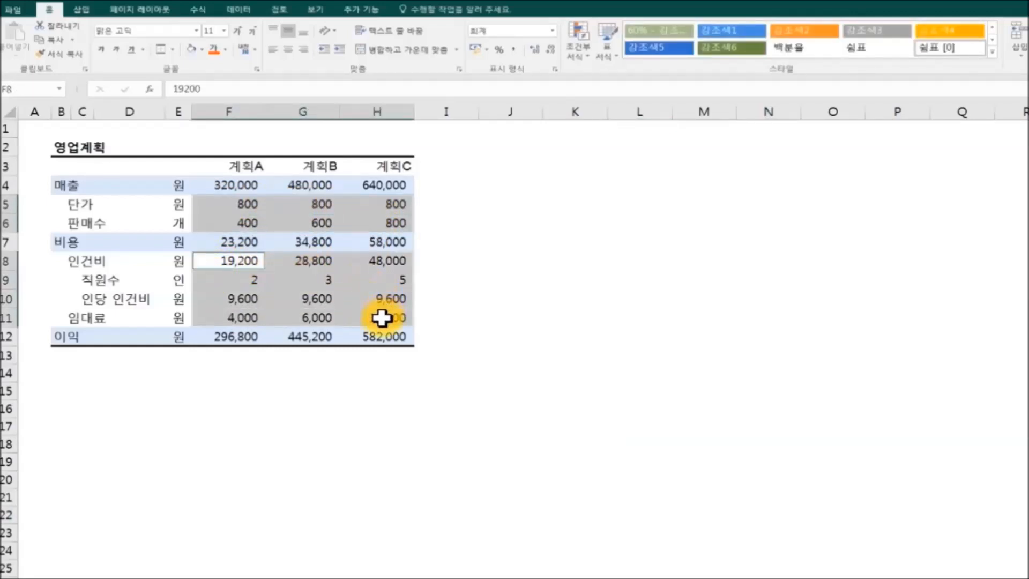
left_click(227, 49)
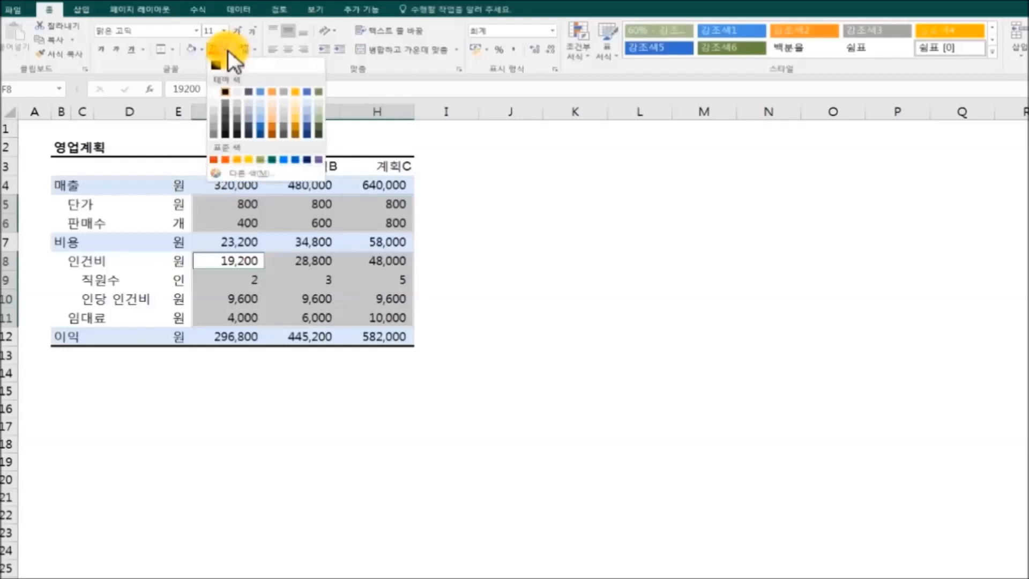
left_click(259, 127)
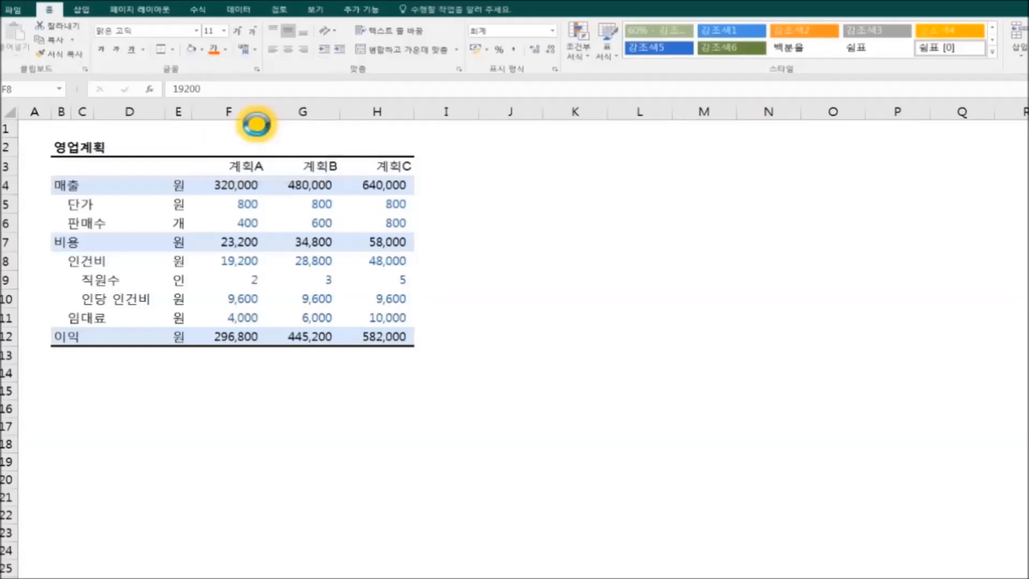
left_click(762, 337)
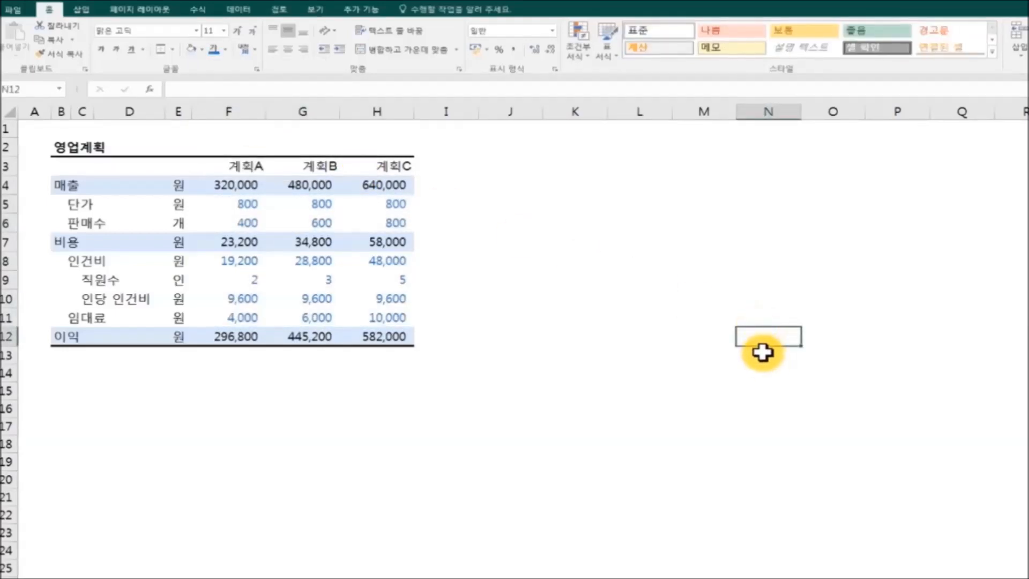